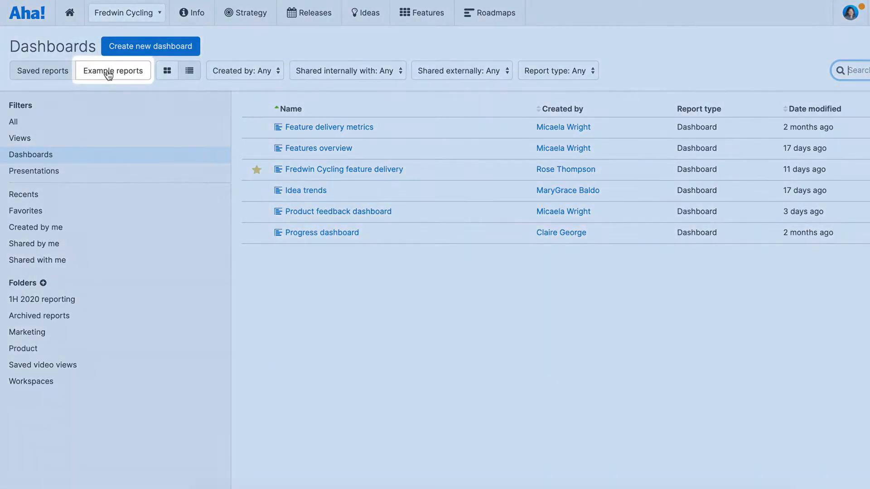
Browse the example reports for goals and charts, and return to the saved dashboards list.
{"action": "left_click", "coordinate": [109, 75]}
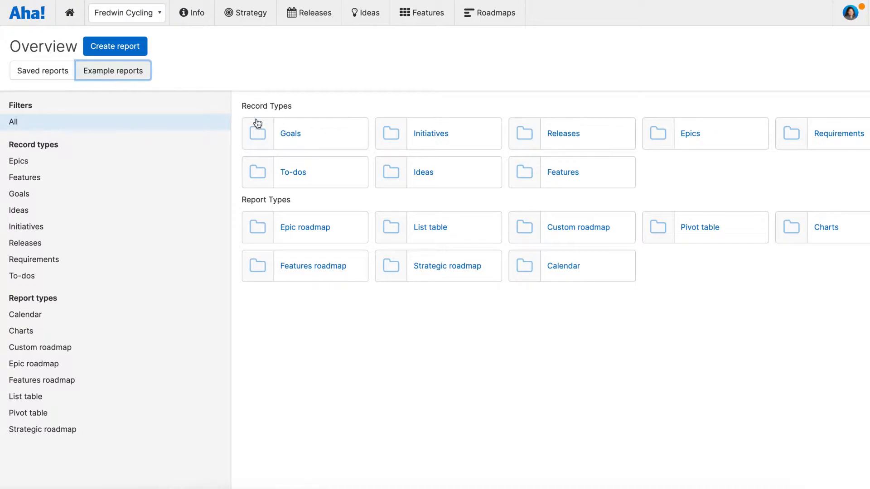
{"action": "left_click", "coordinate": [266, 132]}
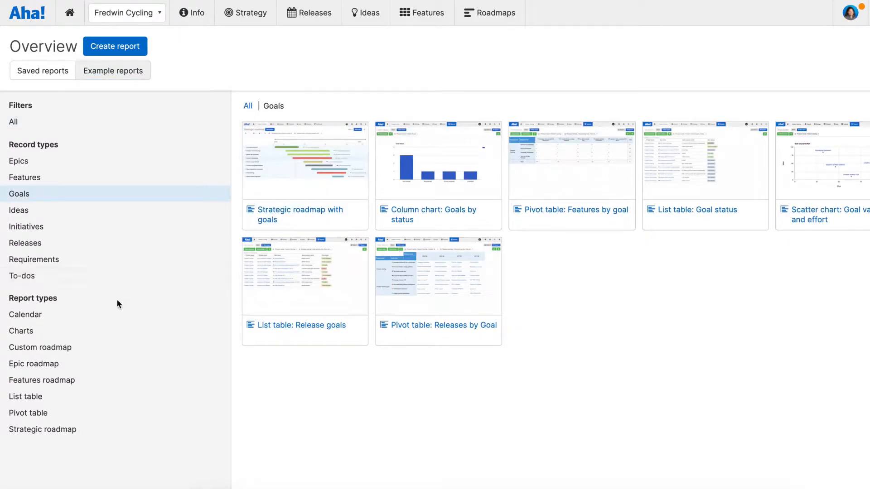
{"action": "left_click", "coordinate": [71, 337]}
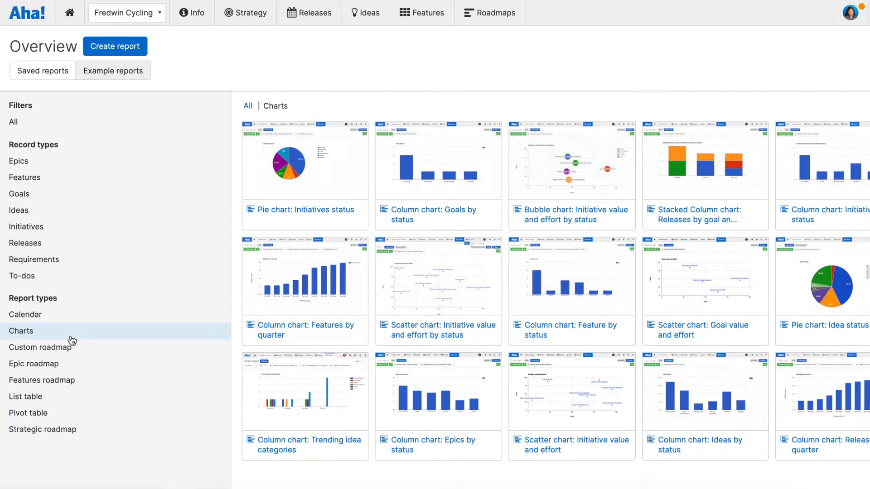
{"action": "left_click", "coordinate": [15, 1]}
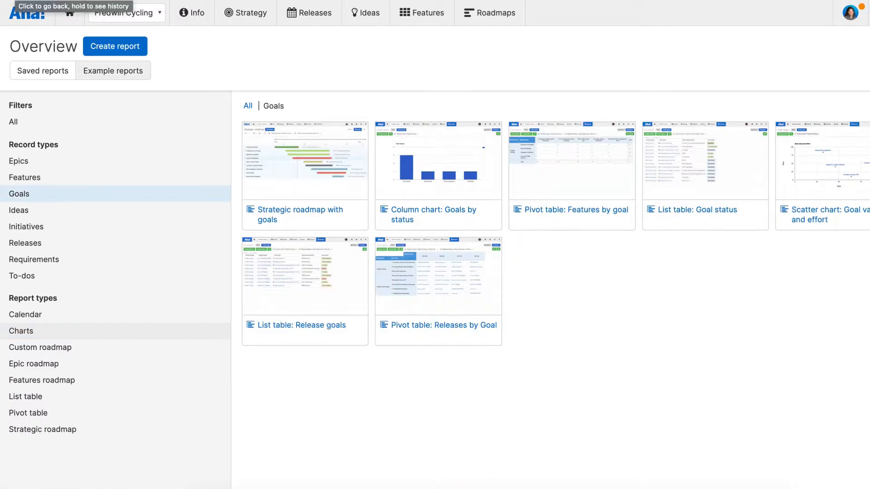
{"action": "left_click", "coordinate": [15, 0]}
{"action": "left_click", "coordinate": [16, 1]}
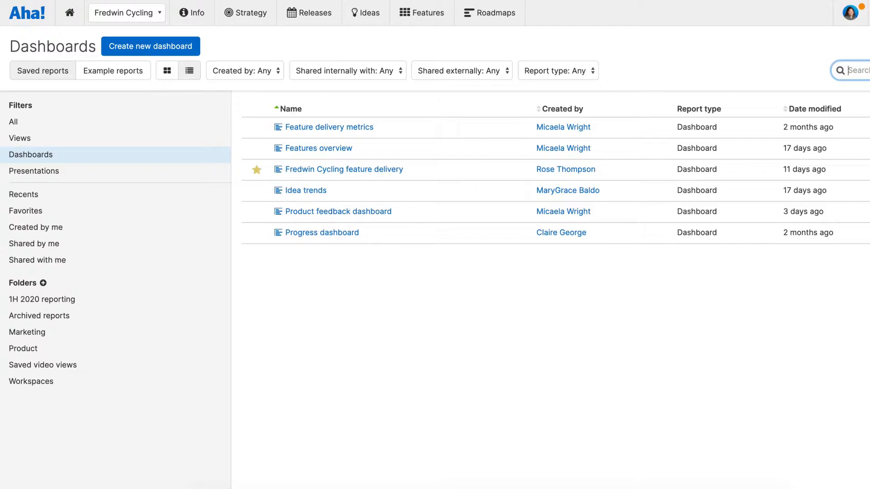
Create a new dashboard and add the saved Initiative progress roadmap to it as a panel.
{"action": "left_click", "coordinate": [226, 42]}
{"action": "left_click", "coordinate": [189, 47]}
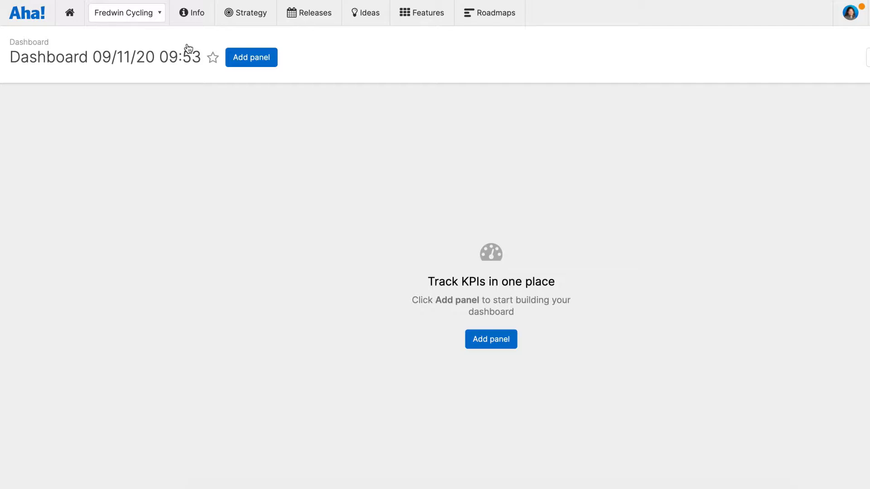
{"action": "left_click", "coordinate": [244, 58]}
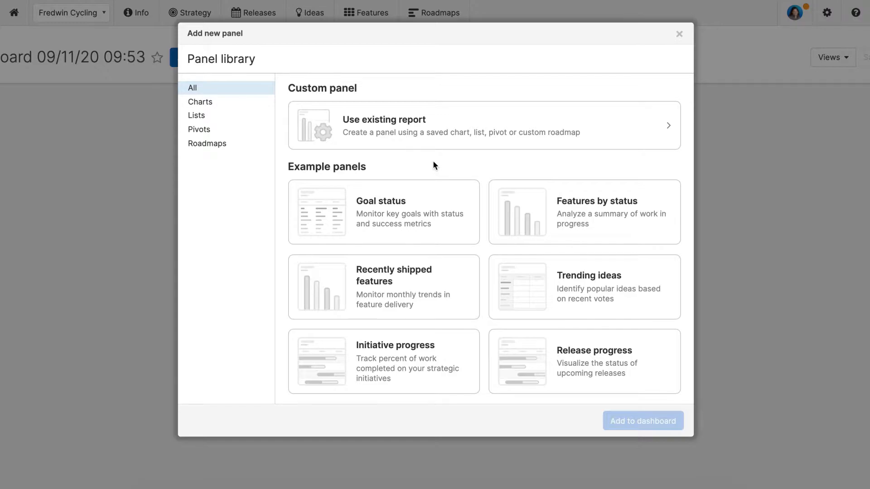
{"action": "left_click", "coordinate": [423, 129]}
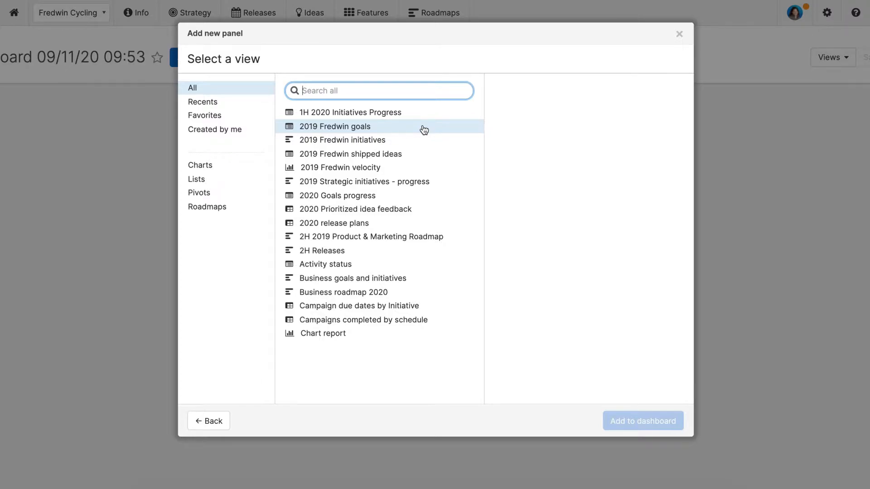
{"action": "left_click", "coordinate": [238, 212]}
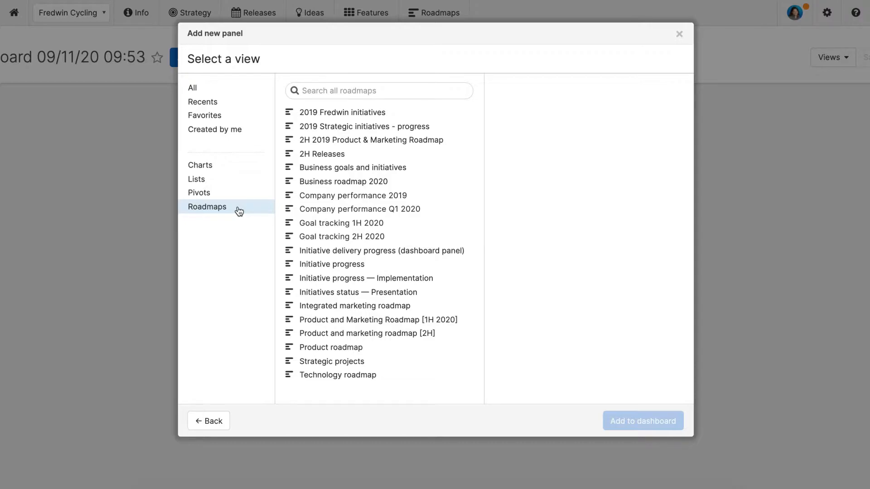
{"action": "left_click", "coordinate": [319, 265]}
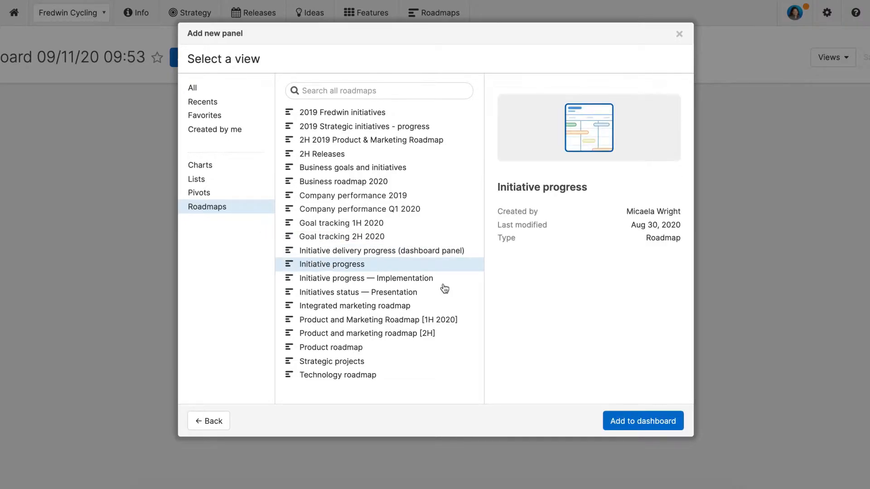
{"action": "left_click", "coordinate": [616, 421]}
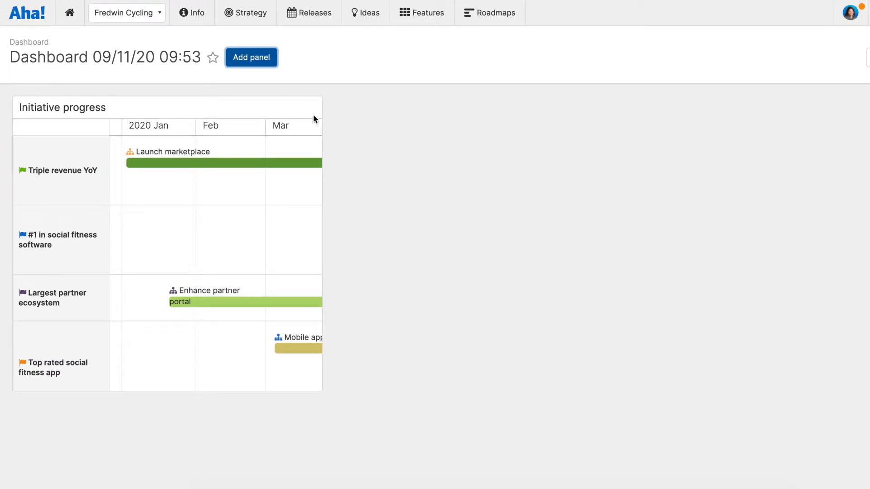
Add a second panel to the dashboard from the saved chart Features by initiative chart.
{"action": "left_click", "coordinate": [263, 63]}
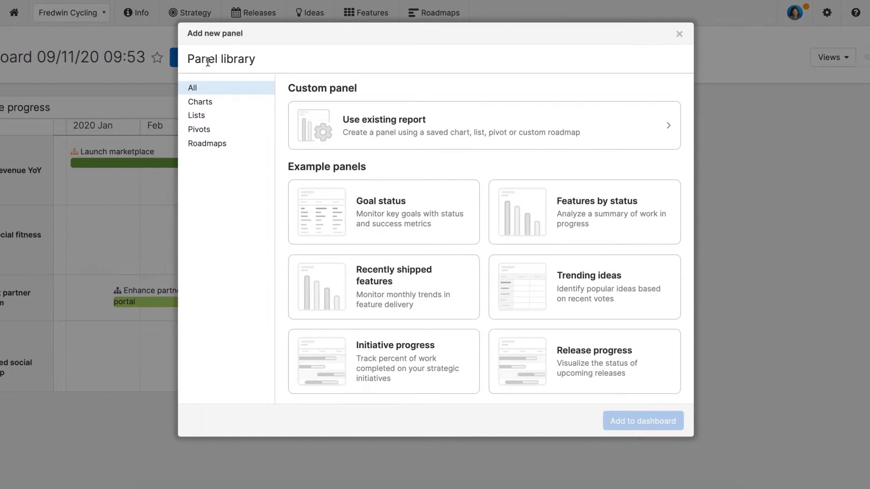
{"action": "left_click", "coordinate": [383, 119]}
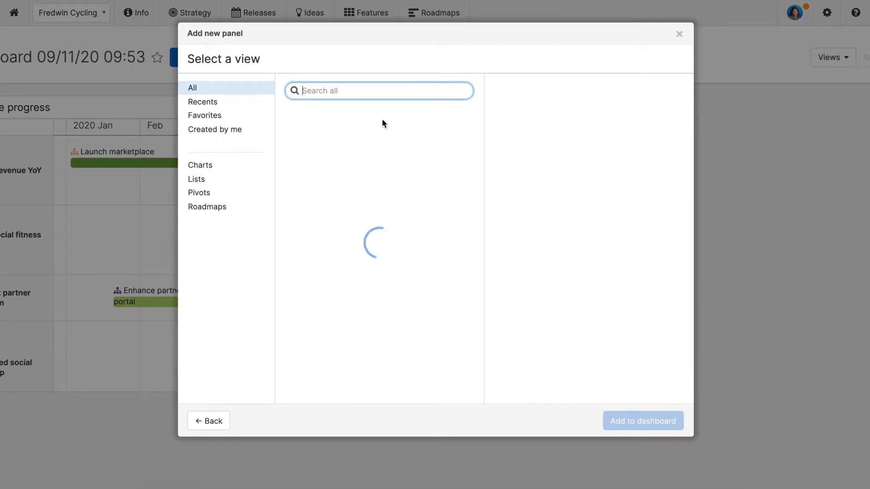
{"action": "left_click", "coordinate": [232, 172]}
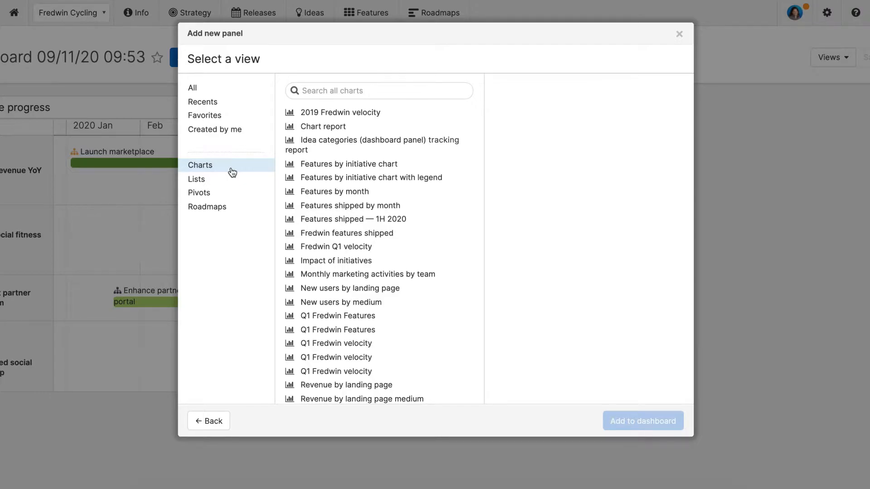
{"action": "left_click", "coordinate": [316, 165]}
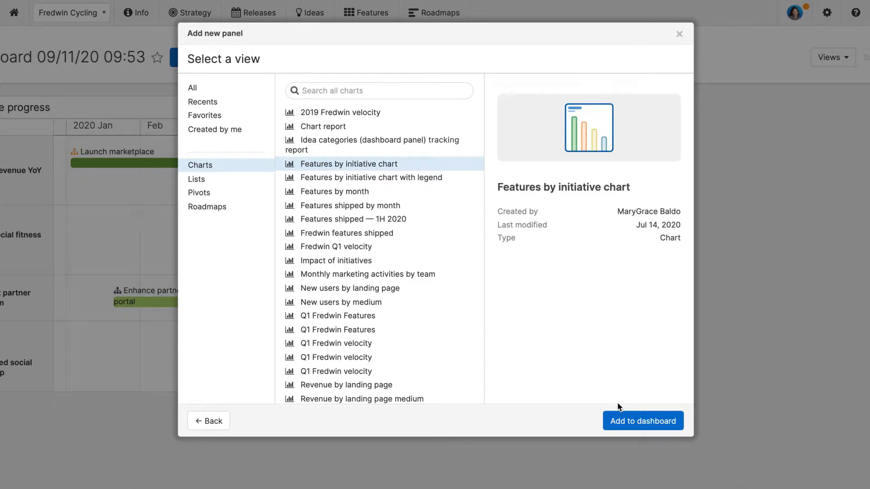
{"action": "left_click", "coordinate": [618, 420]}
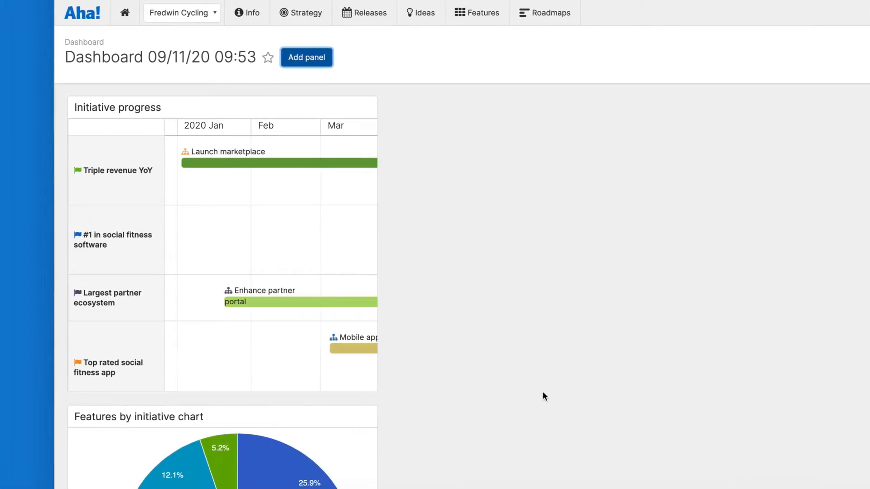
{"action": "scroll", "coordinate": [483, 391], "scroll_direction": "down", "scroll_amount": 2}
{"action": "left_click", "coordinate": [364, 311]}
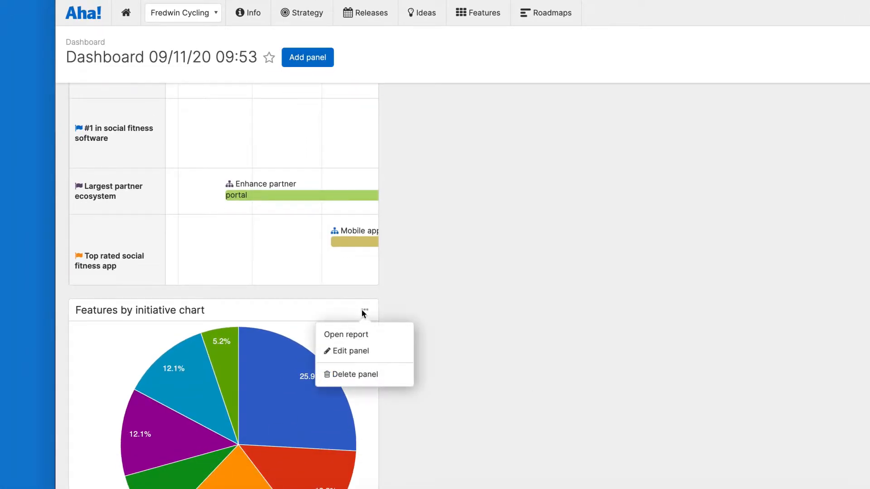
{"action": "left_click", "coordinate": [444, 337]}
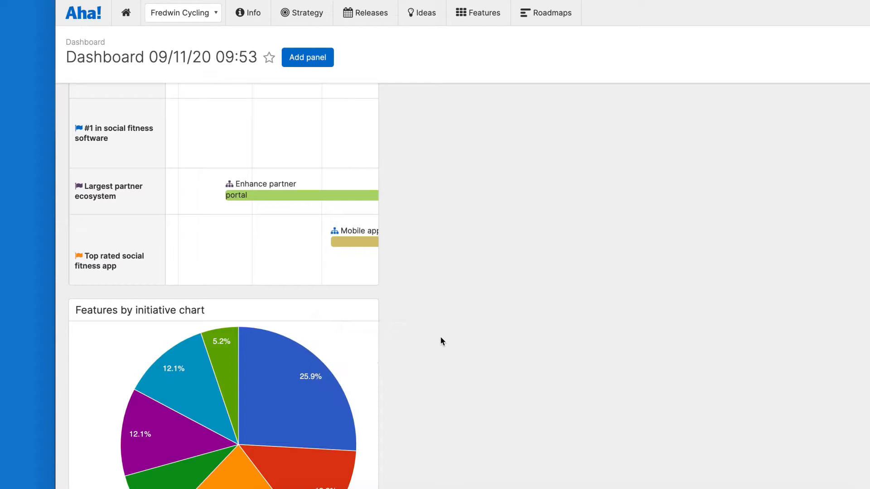
{"action": "scroll", "coordinate": [440, 337], "scroll_direction": "down", "scroll_amount": 1}
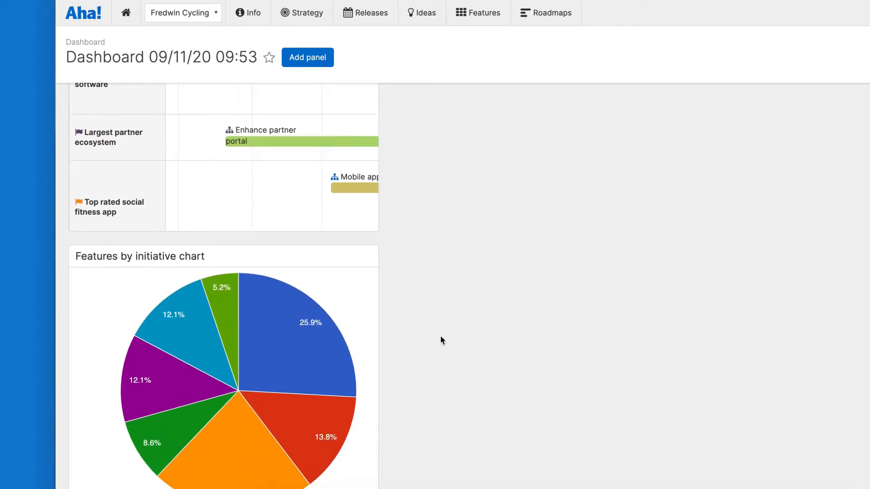
{"action": "mouse_move", "coordinate": [327, 340]}
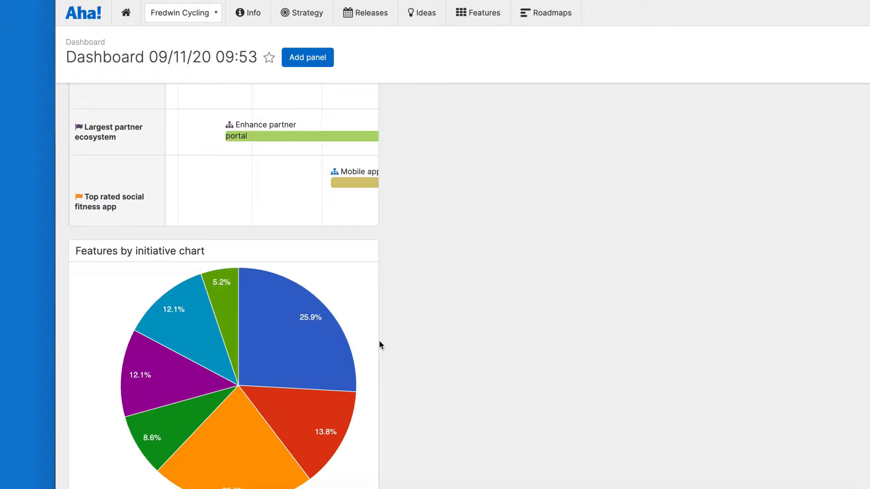
Search the existing reports for "budget" and add the Planned initiatives budget list to the dashboard as a panel.
{"action": "left_click", "coordinate": [325, 61]}
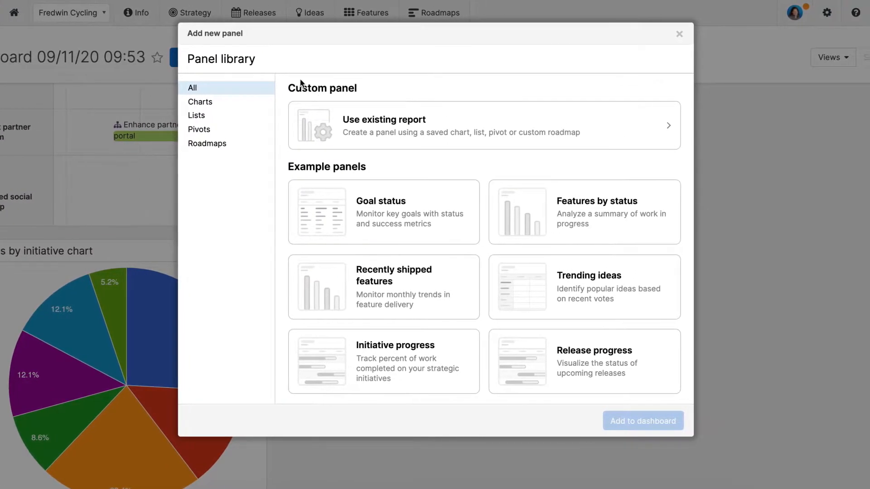
{"action": "left_click", "coordinate": [354, 125]}
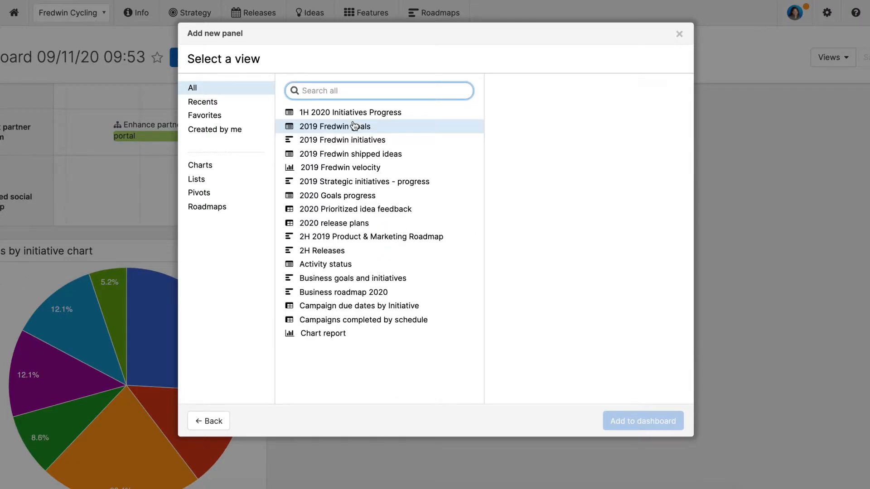
{"action": "type", "text": "budget"}
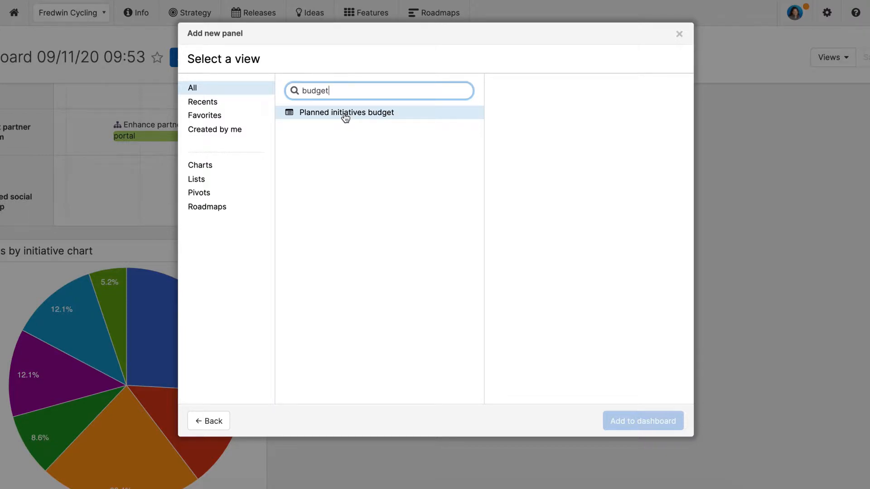
{"action": "left_click", "coordinate": [345, 116]}
{"action": "left_click", "coordinate": [630, 414]}
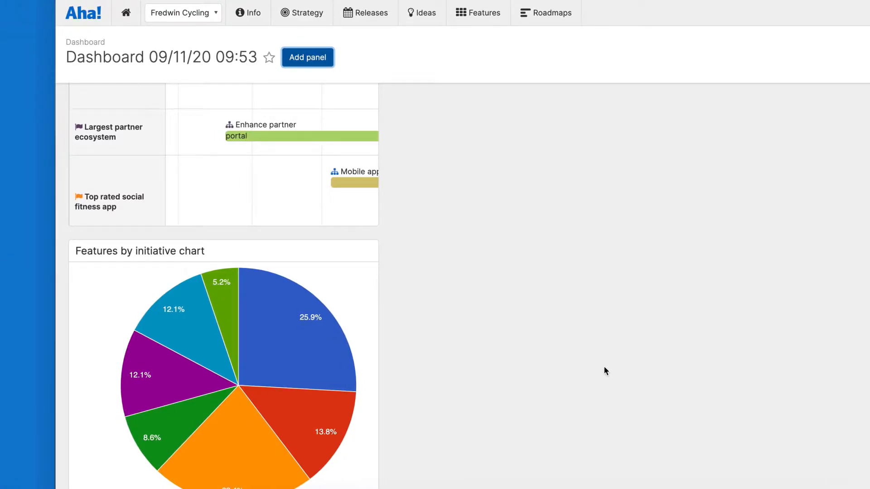
Widen the Initiative progress panel across the dashboard so its timeline extends through December.
{"action": "scroll", "coordinate": [507, 378], "scroll_direction": "down", "scroll_amount": 3}
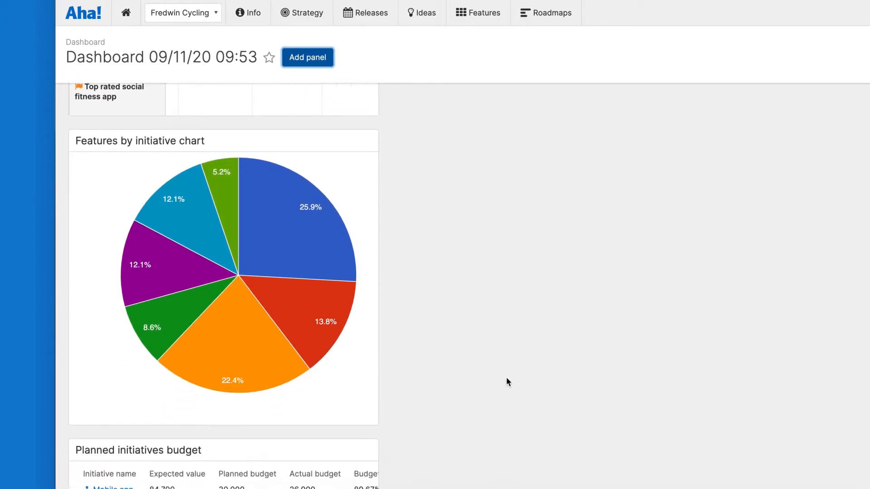
{"action": "scroll", "coordinate": [506, 378], "scroll_direction": "up", "scroll_amount": 2}
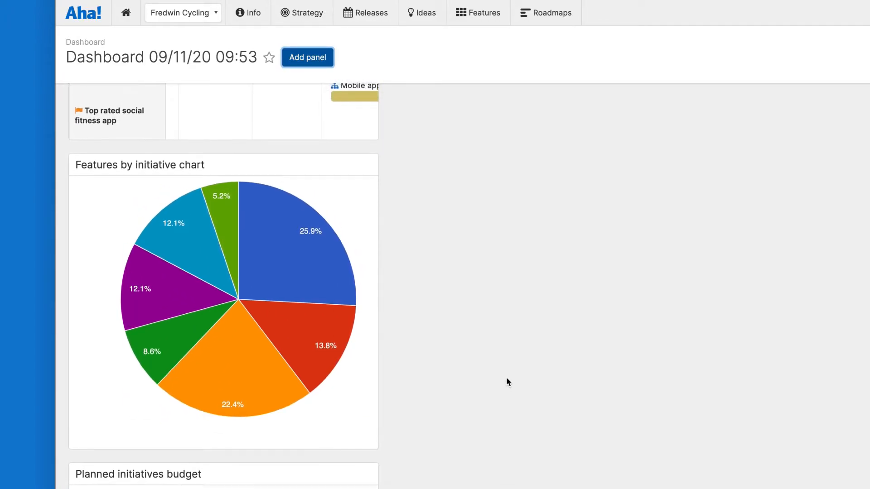
{"action": "scroll", "coordinate": [507, 378], "scroll_direction": "up", "scroll_amount": 5}
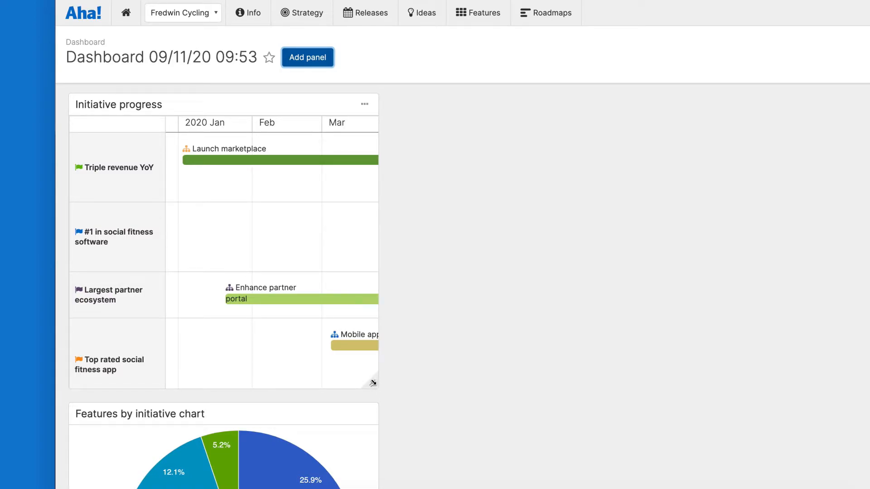
{"action": "left_click_drag", "start_coordinate": [372, 383], "coordinate": [869, 367]}
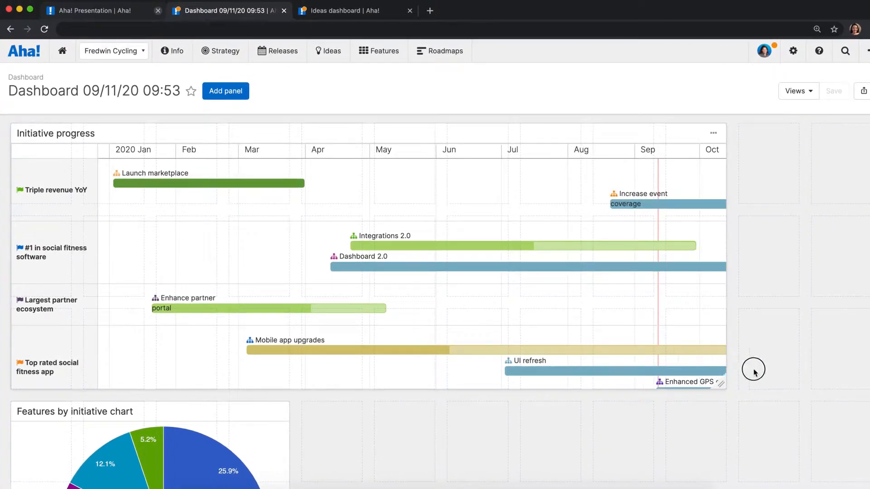
{"action": "left_click_drag", "start_coordinate": [753, 371], "coordinate": [832, 382]}
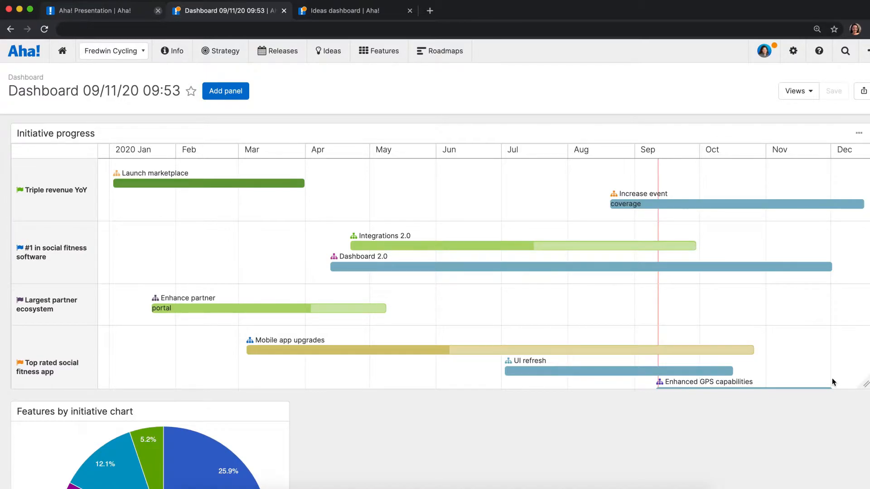
Move the Planned initiatives budget panel up beside the Features by initiative chart panel.
{"action": "scroll", "coordinate": [740, 428], "scroll_direction": "down", "scroll_amount": 3}
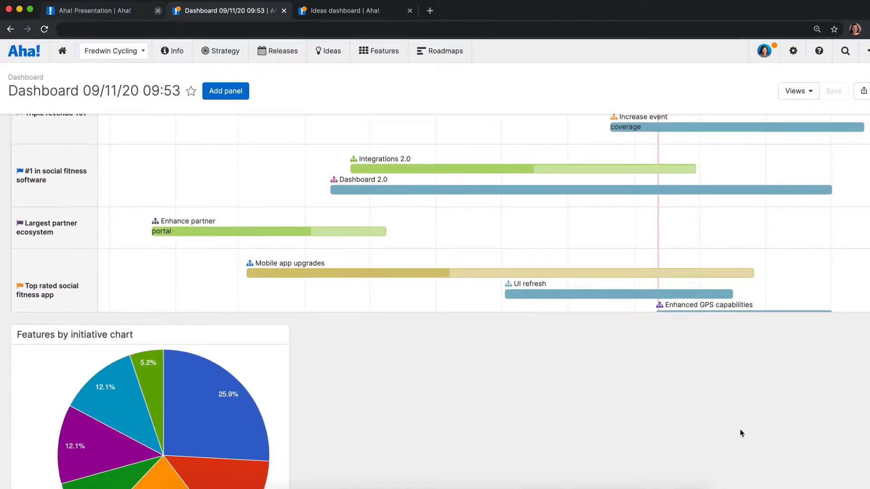
{"action": "scroll", "coordinate": [740, 433], "scroll_direction": "down", "scroll_amount": 7}
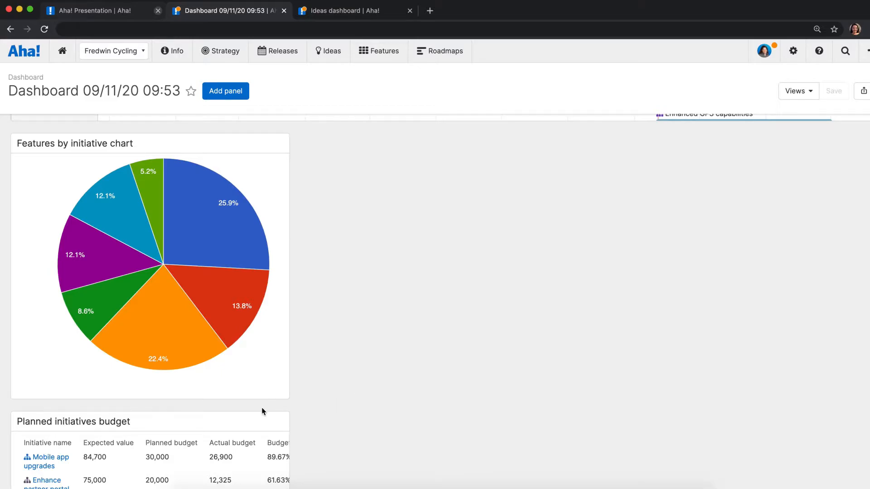
{"action": "left_click_drag", "start_coordinate": [229, 417], "coordinate": [528, 181]}
Shorten the Planned initiatives budget and Features by initiative chart panels to a height of two grid rows each.
{"action": "scroll", "coordinate": [531, 183], "scroll_direction": "up", "scroll_amount": 3}
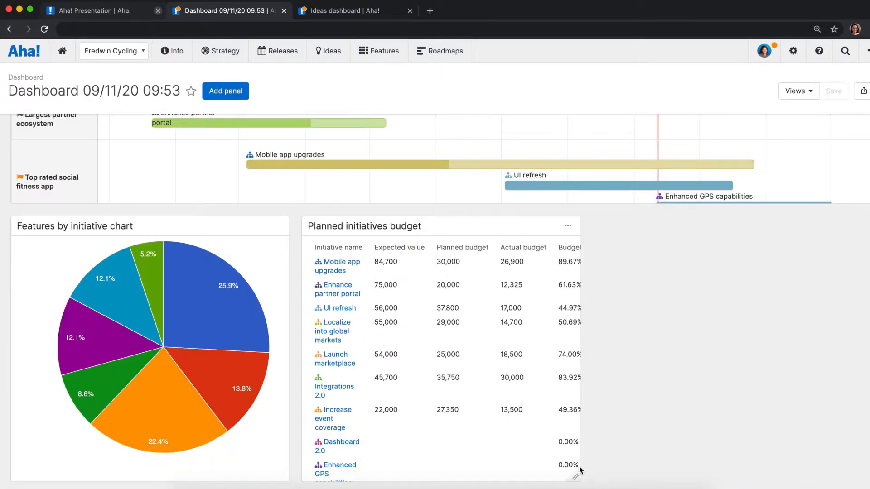
{"action": "left_click_drag", "start_coordinate": [575, 475], "coordinate": [580, 297]}
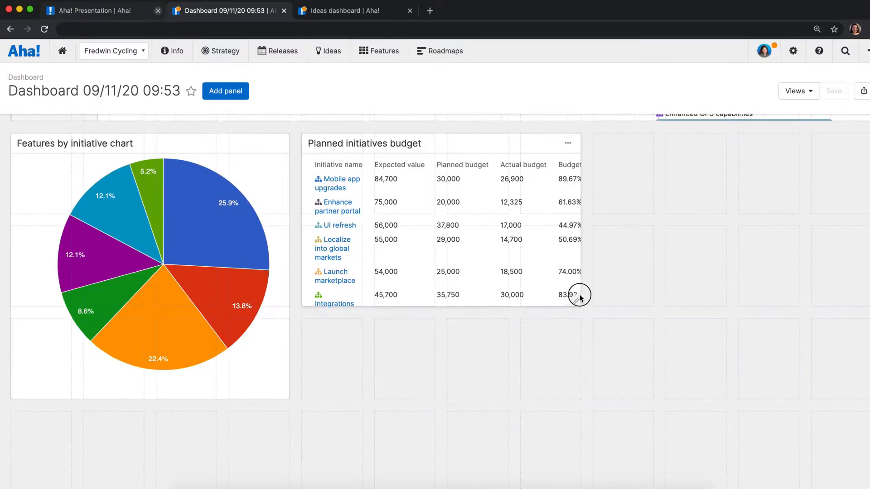
{"action": "left_click_drag", "start_coordinate": [281, 474], "coordinate": [283, 301]}
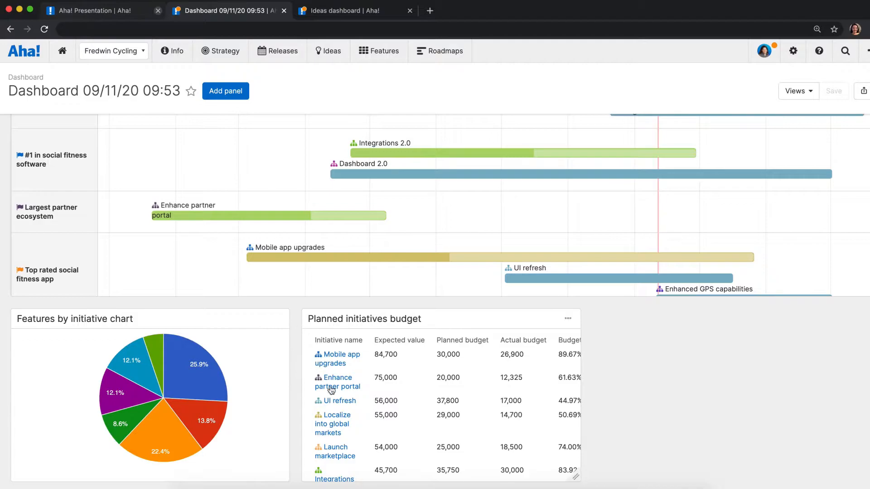
{"action": "scroll", "coordinate": [622, 356], "scroll_direction": "up", "scroll_amount": 3}
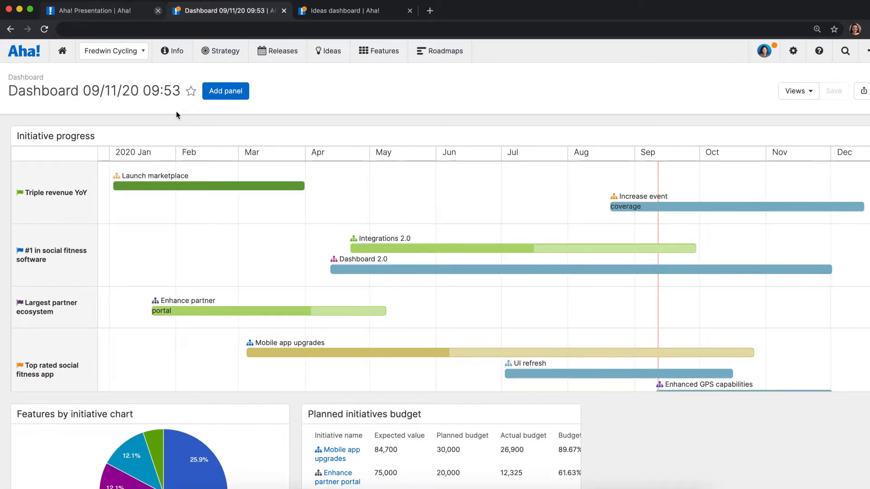
Add the Goal status example panel from the panel library to the dashboard.
{"action": "left_click", "coordinate": [224, 100]}
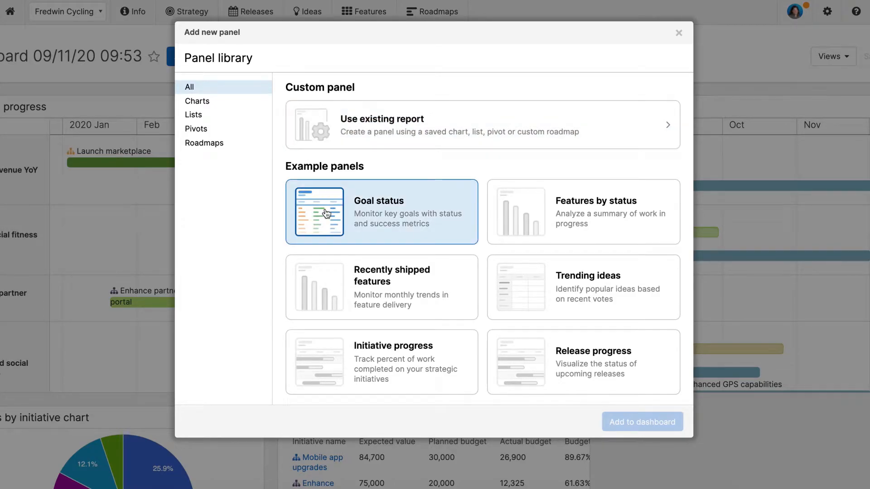
{"action": "left_click", "coordinate": [353, 227]}
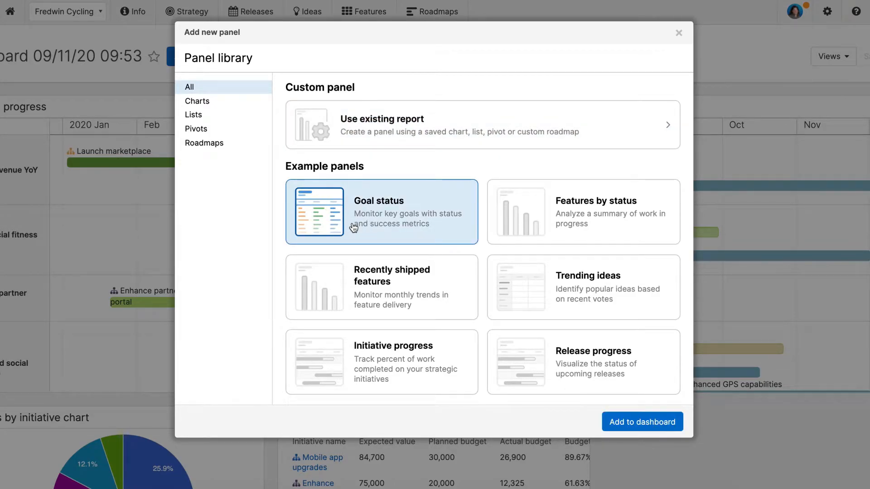
{"action": "left_click", "coordinate": [614, 419]}
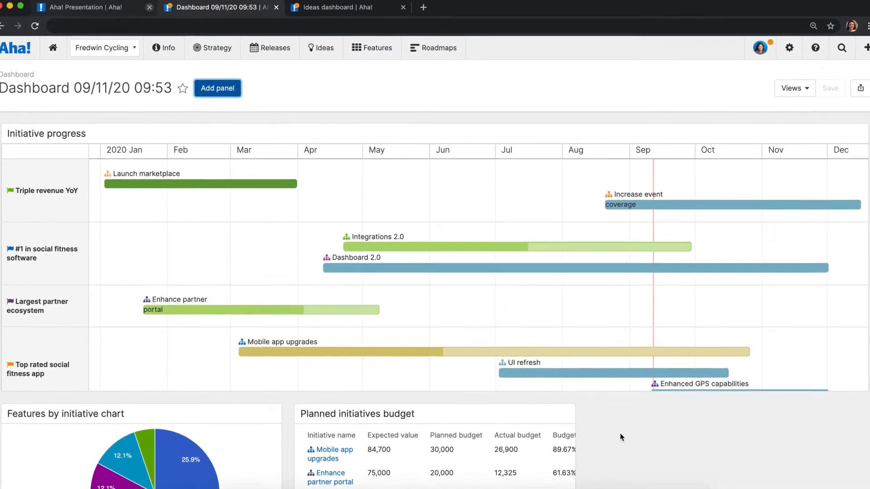
Move the Goal status panel up beside the Planned initiatives budget panel and shorten it to match that panel's height.
{"action": "scroll", "coordinate": [621, 433], "scroll_direction": "down", "scroll_amount": 10}
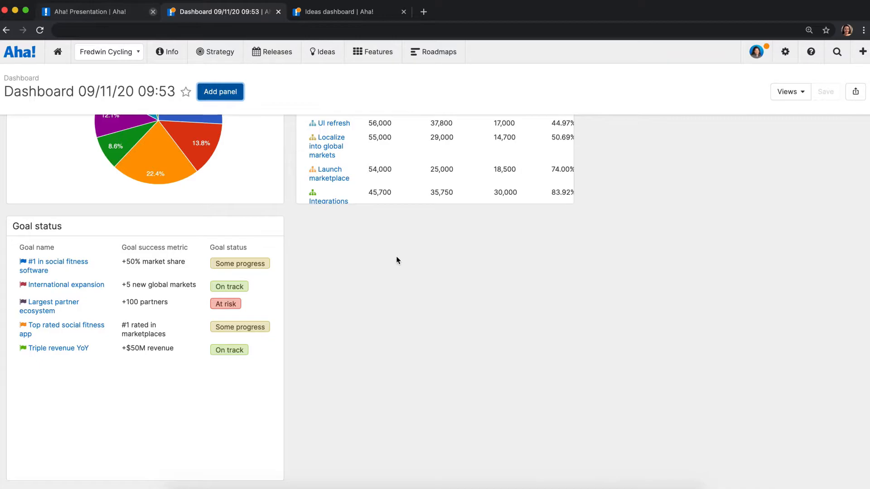
{"action": "scroll", "coordinate": [396, 261], "scroll_direction": "up", "scroll_amount": 3}
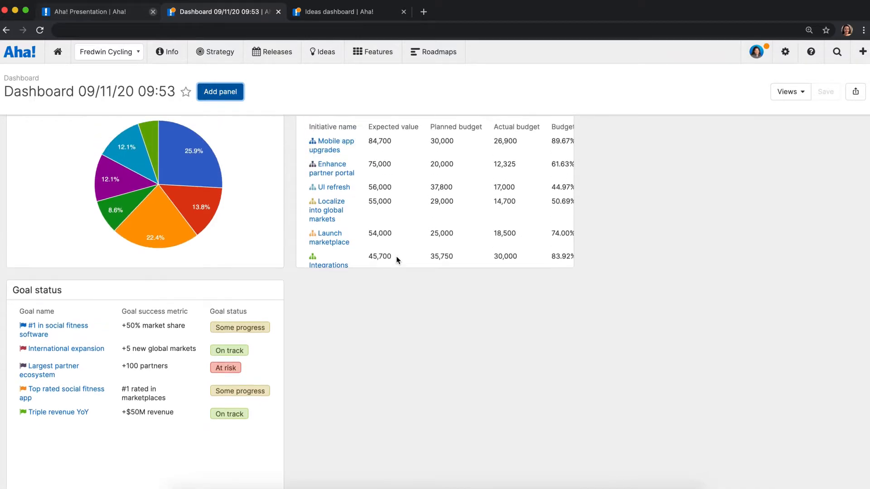
{"action": "left_click_drag", "start_coordinate": [206, 293], "coordinate": [736, 173]}
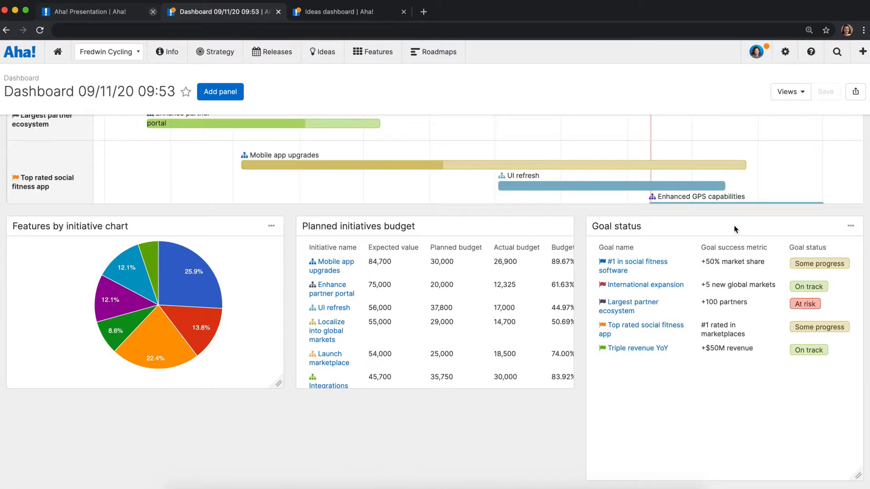
{"action": "left_click_drag", "start_coordinate": [860, 479], "coordinate": [836, 267]}
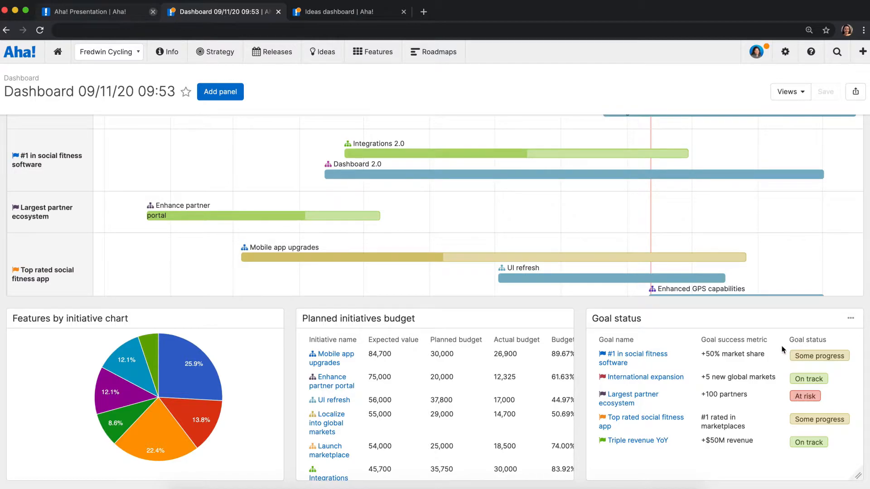
{"action": "scroll", "coordinate": [782, 346], "scroll_direction": "up", "scroll_amount": 3}
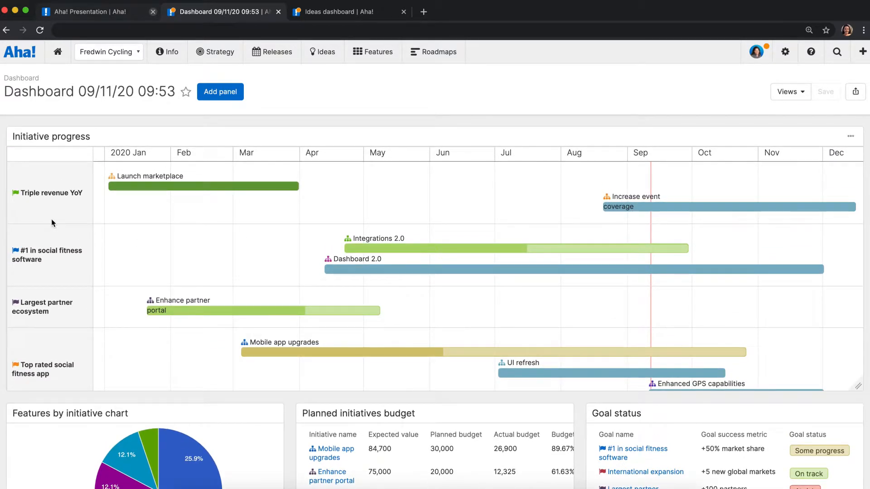
{"action": "scroll", "coordinate": [643, 426], "scroll_direction": "down", "scroll_amount": 2}
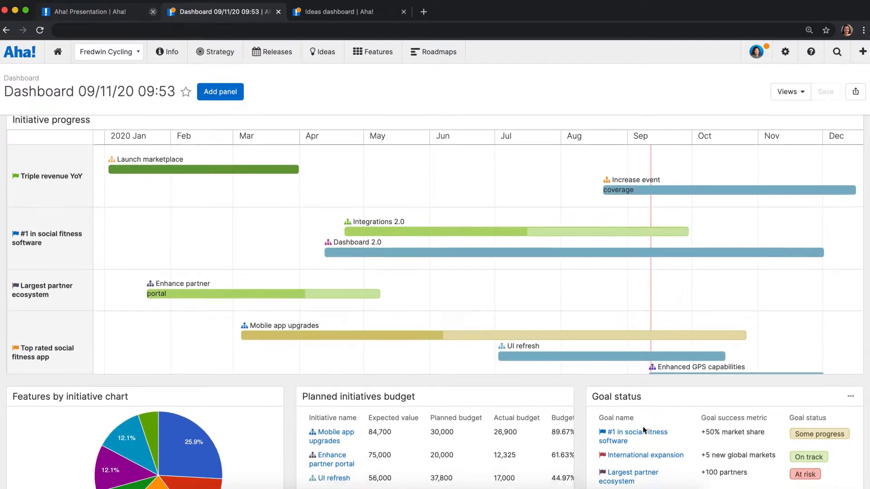
{"action": "scroll", "coordinate": [687, 397], "scroll_direction": "down", "scroll_amount": 2}
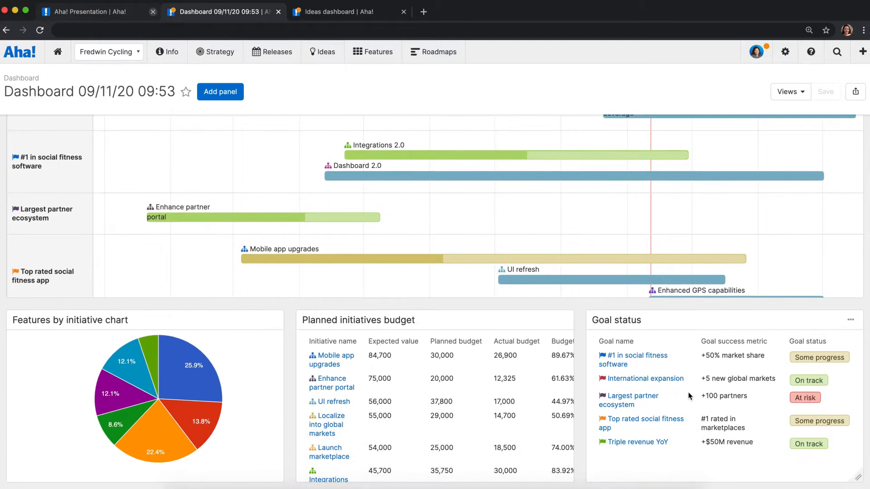
{"action": "scroll", "coordinate": [689, 394], "scroll_direction": "up", "scroll_amount": 3}
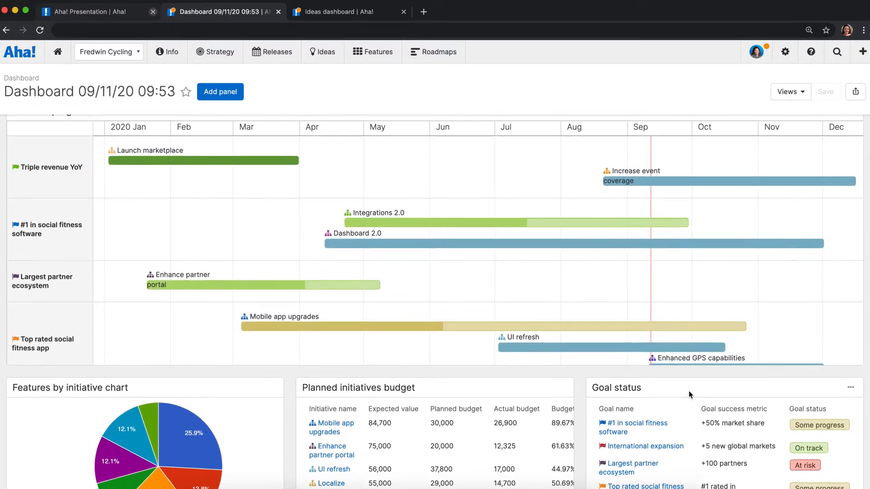
{"action": "scroll", "coordinate": [689, 394], "scroll_direction": "up", "scroll_amount": 1}
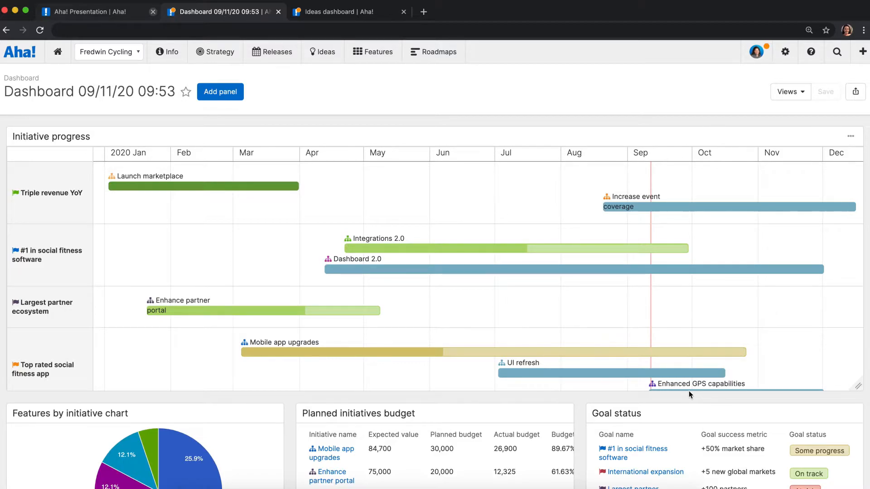
Examine the record type and report layout starting options for creating a new report, and close the report builder without creating one.
{"action": "left_click", "coordinate": [862, 52]}
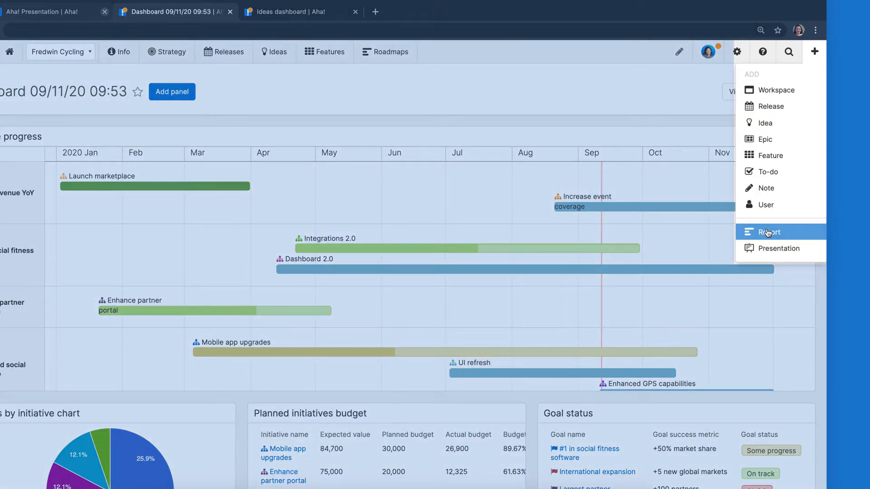
{"action": "left_click", "coordinate": [767, 232]}
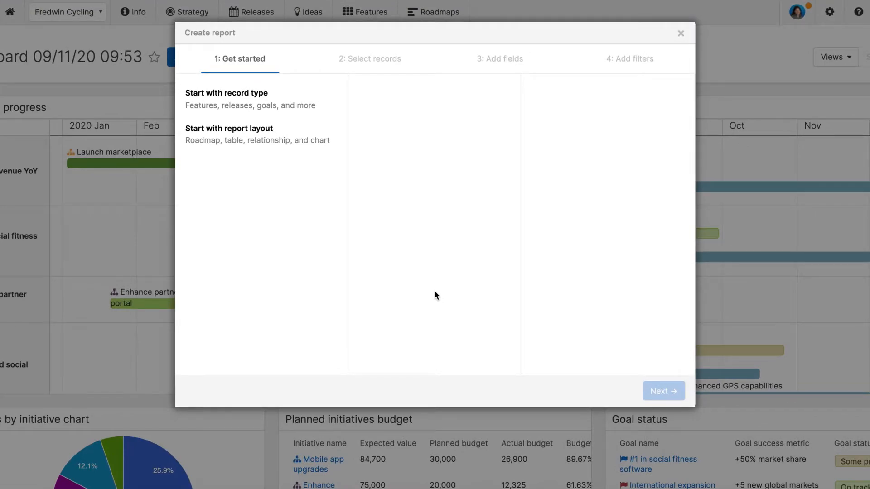
{"action": "left_click", "coordinate": [308, 109]}
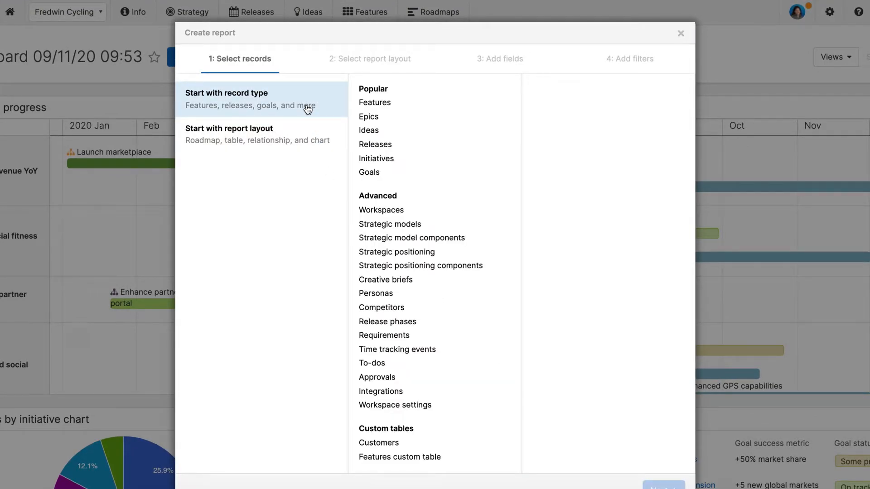
{"action": "left_click", "coordinate": [287, 142]}
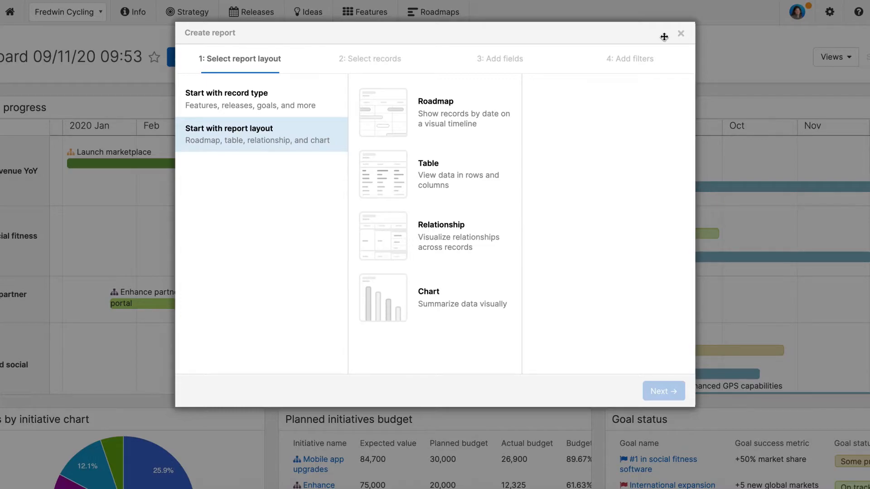
{"action": "left_click", "coordinate": [681, 34]}
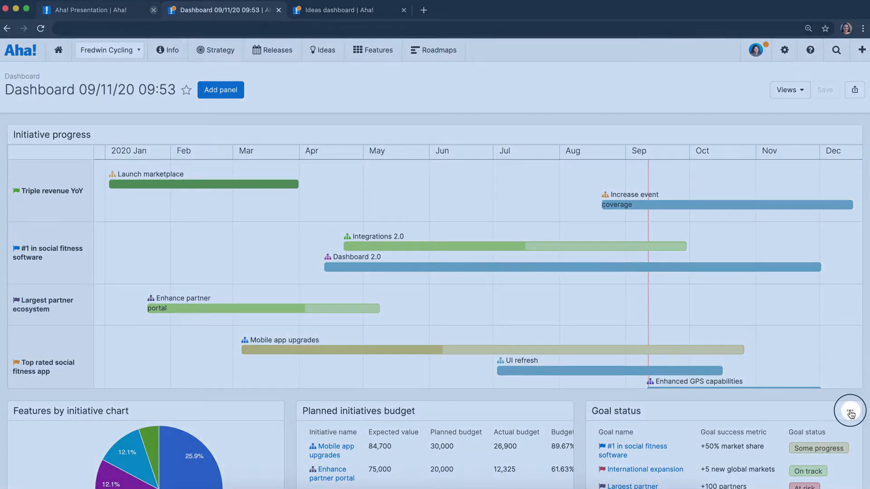
Rename the Goal status panel to "Product goals" and update it.
{"action": "left_click", "coordinate": [850, 411]}
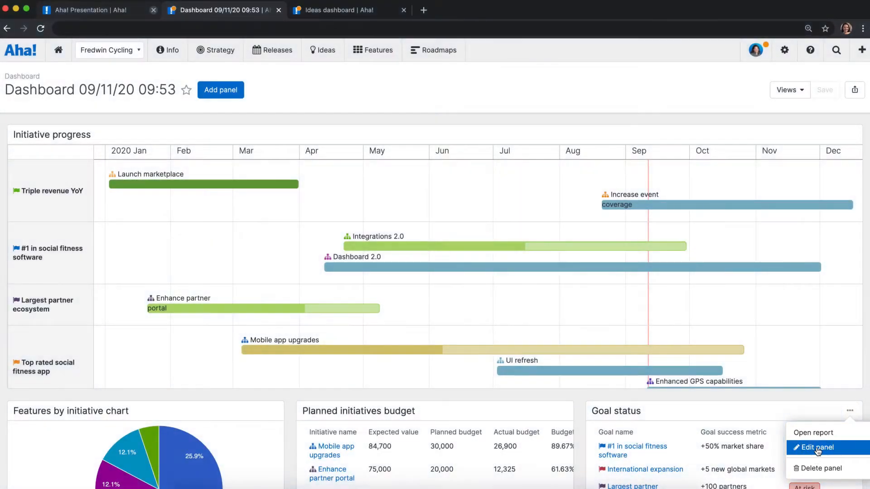
{"action": "left_click", "coordinate": [817, 448]}
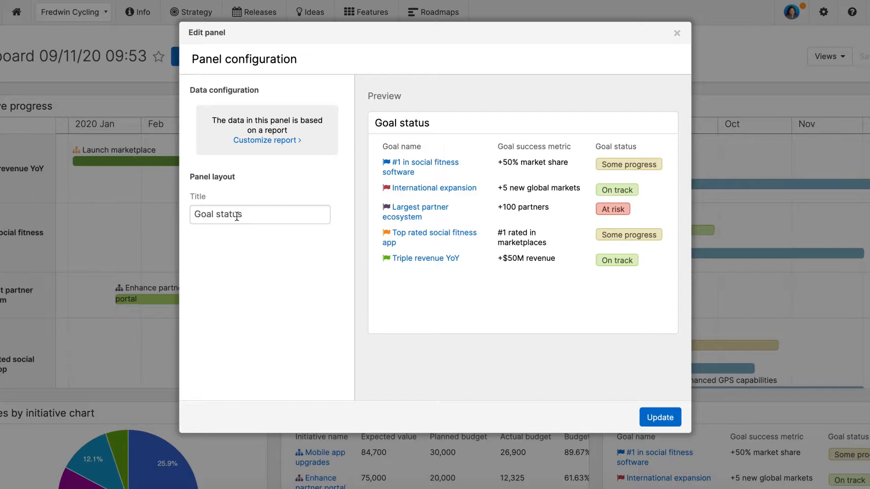
{"action": "left_click_drag", "start_coordinate": [246, 214], "coordinate": [159, 213]}
{"action": "type", "text": "Pr"}
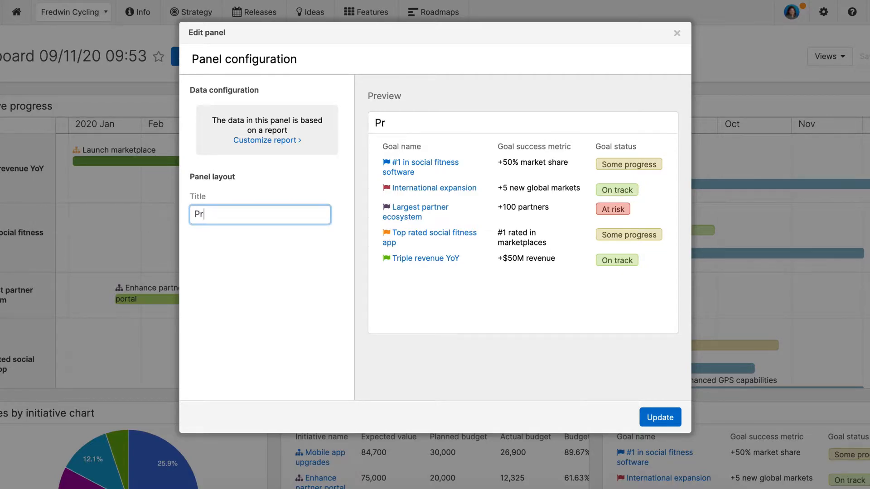
{"action": "type", "text": "oduct goals"}
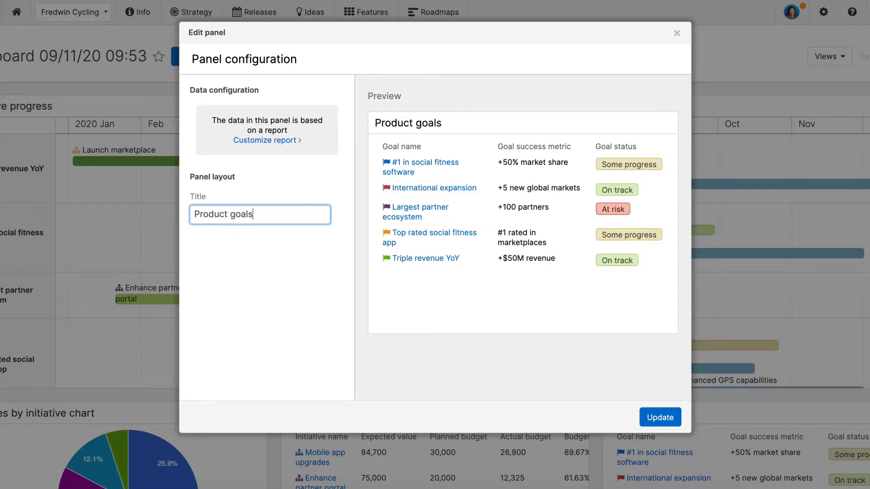
{"action": "left_click", "coordinate": [657, 417]}
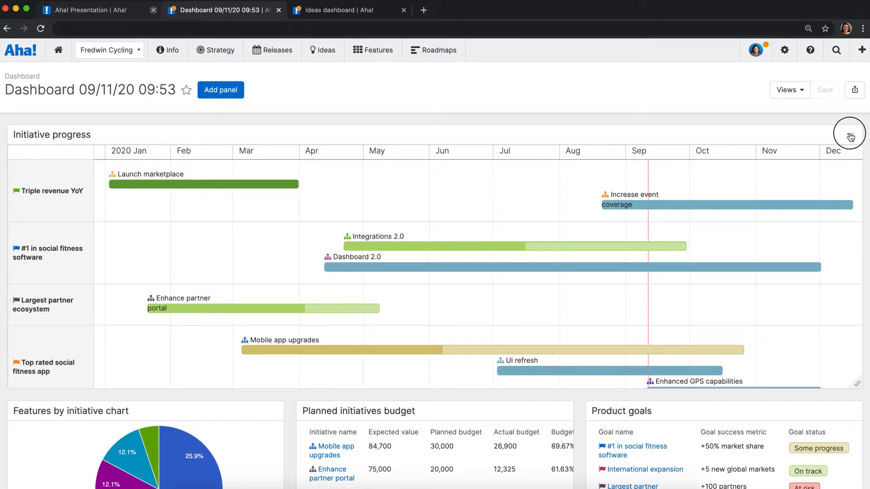
Open the report behind the Initiative progress panel for customization from that panel's configuration.
{"action": "left_click", "coordinate": [850, 137]}
{"action": "left_click", "coordinate": [817, 170]}
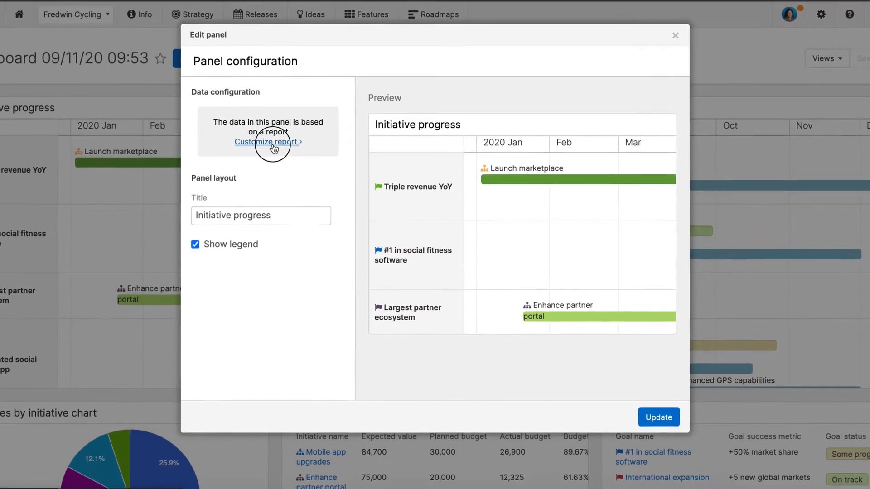
{"action": "left_click", "coordinate": [272, 144]}
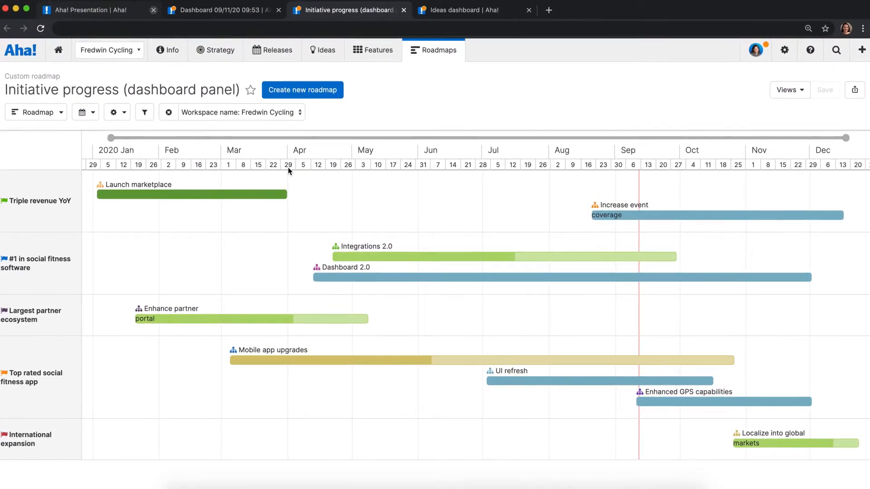
Add an Initiative status filter to the Initiative progress roadmap.
{"action": "mouse_move", "coordinate": [320, 118]}
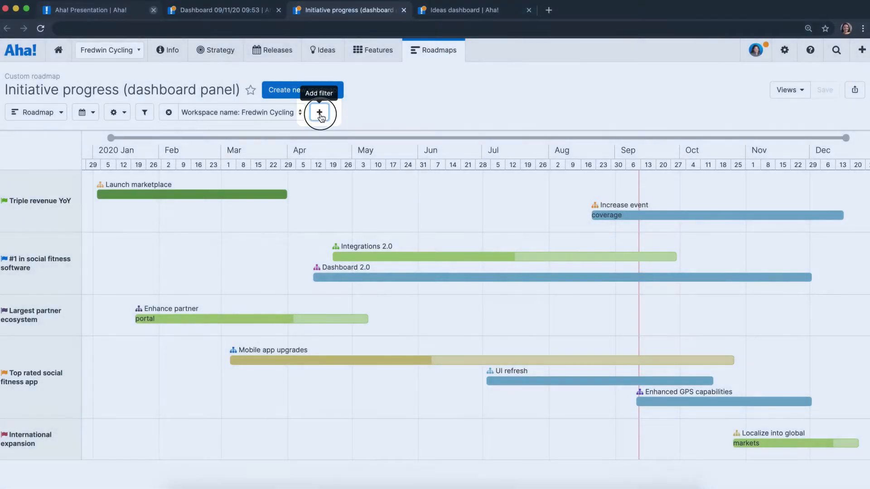
{"action": "left_click", "coordinate": [321, 116]}
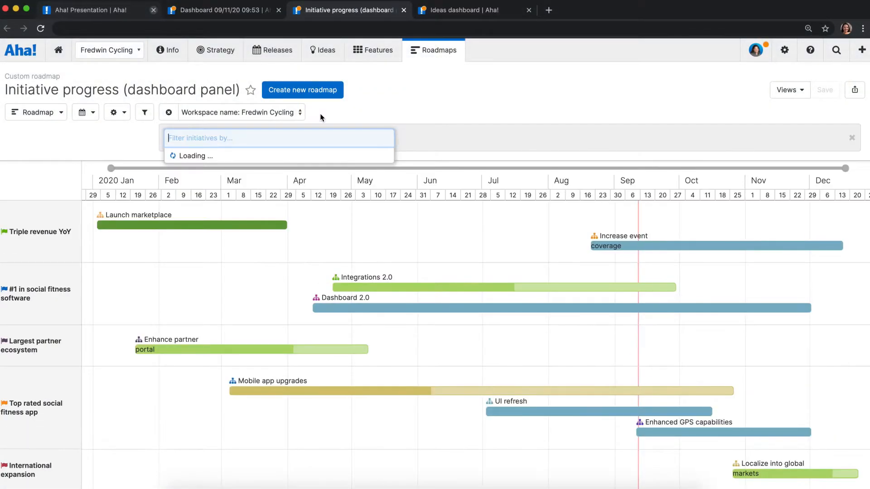
{"action": "left_click", "coordinate": [244, 192]}
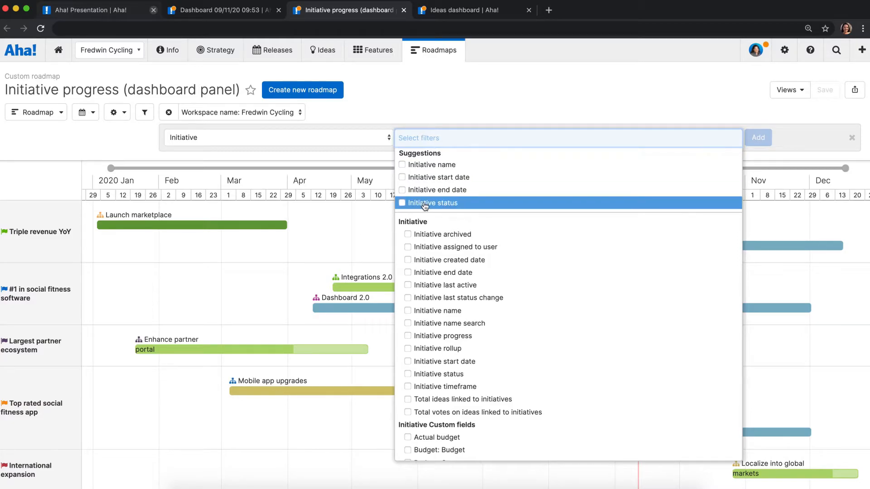
{"action": "left_click", "coordinate": [433, 202]}
{"action": "left_click", "coordinate": [471, 113]}
{"action": "left_click", "coordinate": [752, 134]}
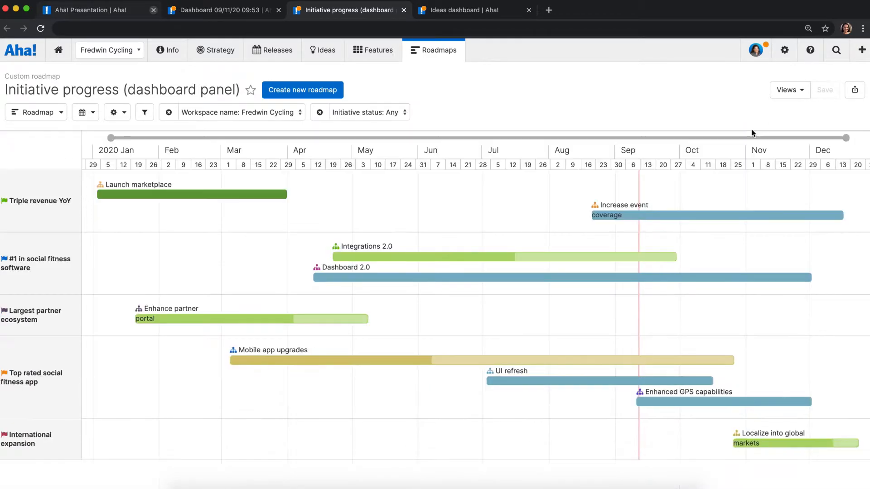
Filter the roadmap to initiatives with status Some progress or On track, update it and save the changes.
{"action": "left_click", "coordinate": [406, 114]}
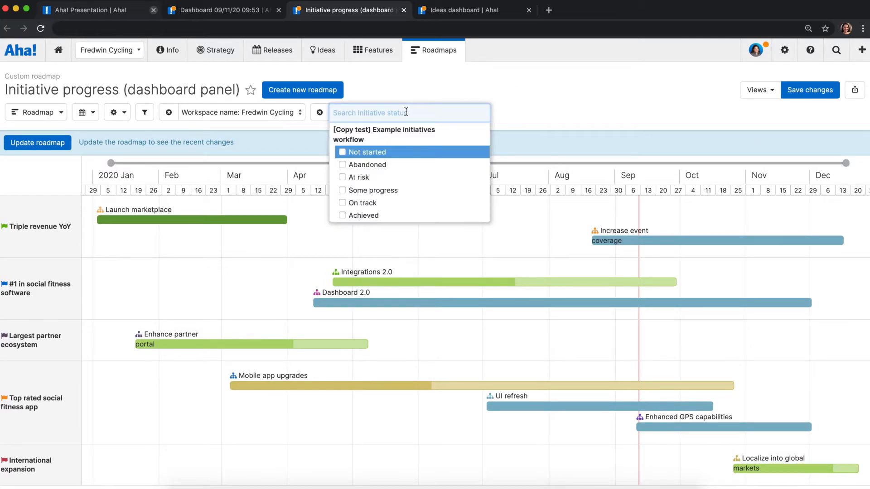
{"action": "left_click", "coordinate": [358, 191]}
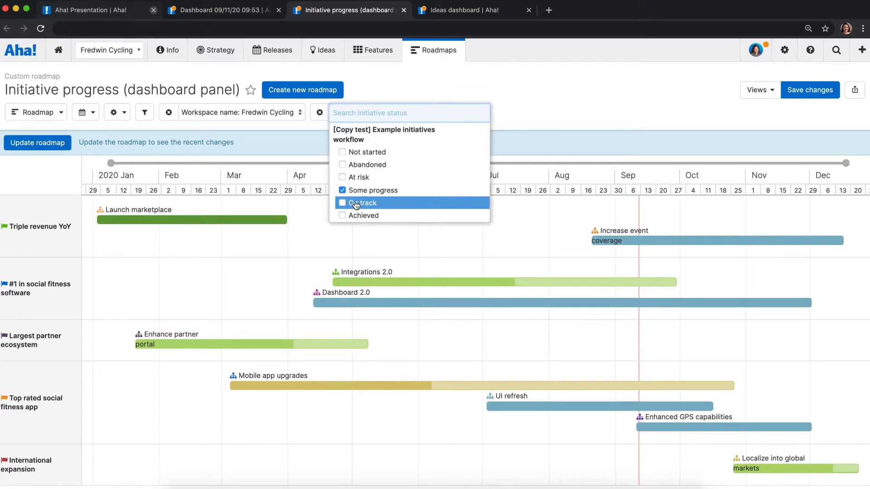
{"action": "left_click", "coordinate": [356, 205]}
{"action": "left_click", "coordinate": [536, 112]}
{"action": "left_click", "coordinate": [47, 144]}
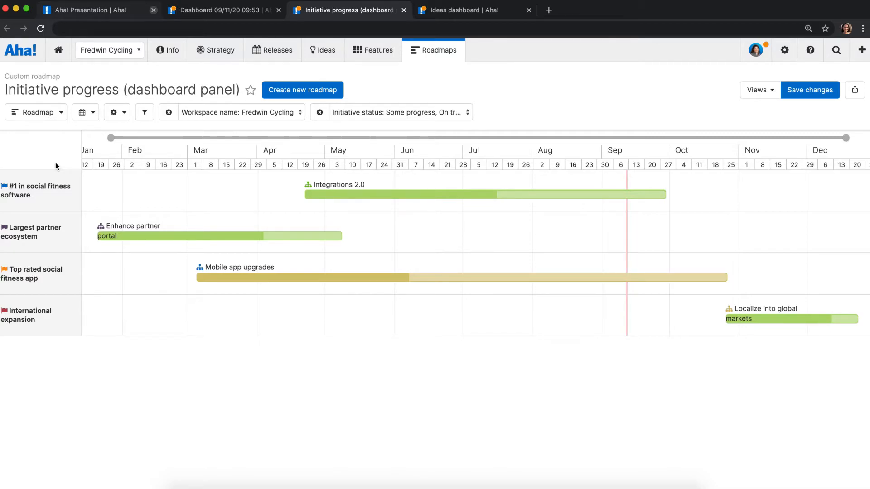
{"action": "left_click", "coordinate": [799, 91]}
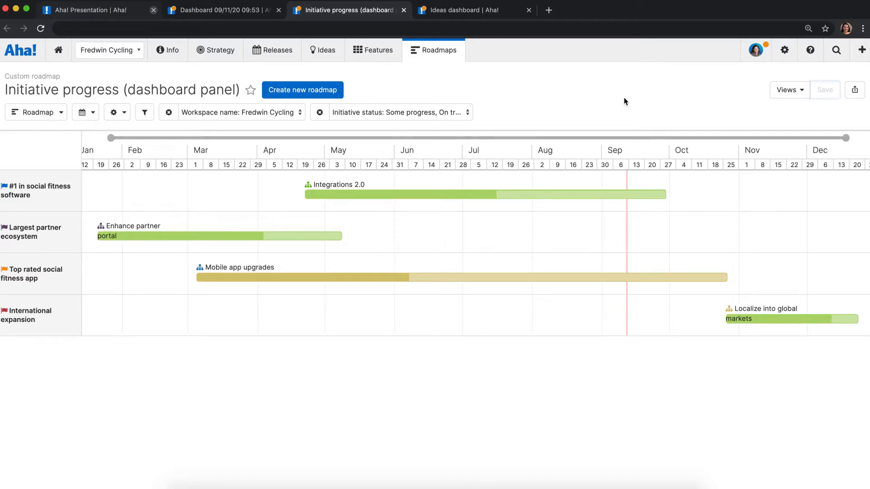
Return to the dashboard, close the Initiative progress panel configuration and reload the page to load the saved roadmap filter.
{"action": "left_click", "coordinate": [254, 12]}
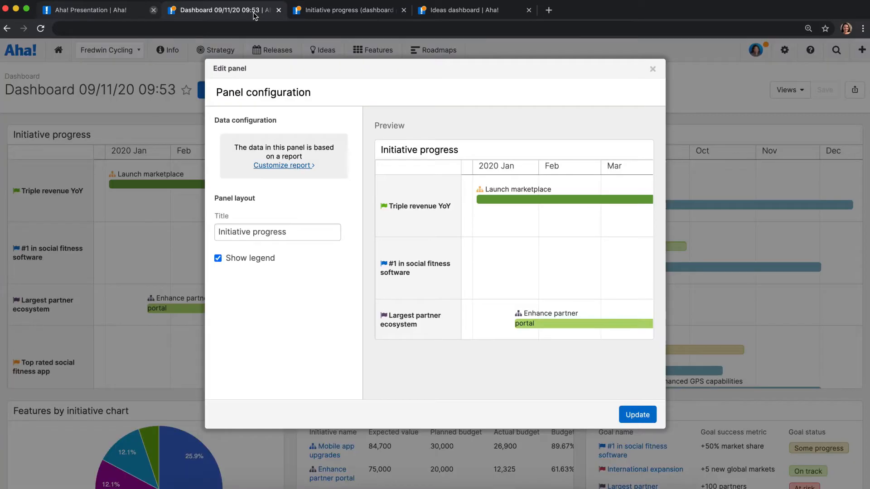
{"action": "left_click", "coordinate": [653, 70]}
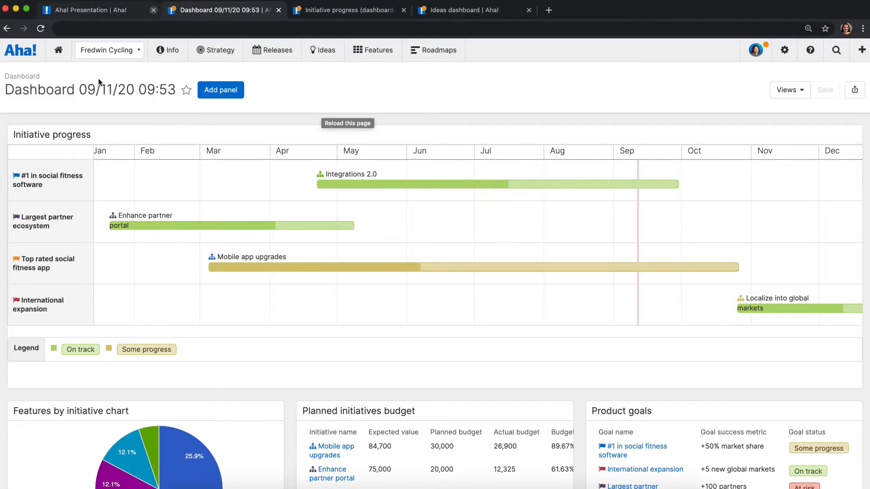
Rename the dashboard as Fredwin Cycling strategic dashboard in its details.
{"action": "left_click", "coordinate": [94, 91]}
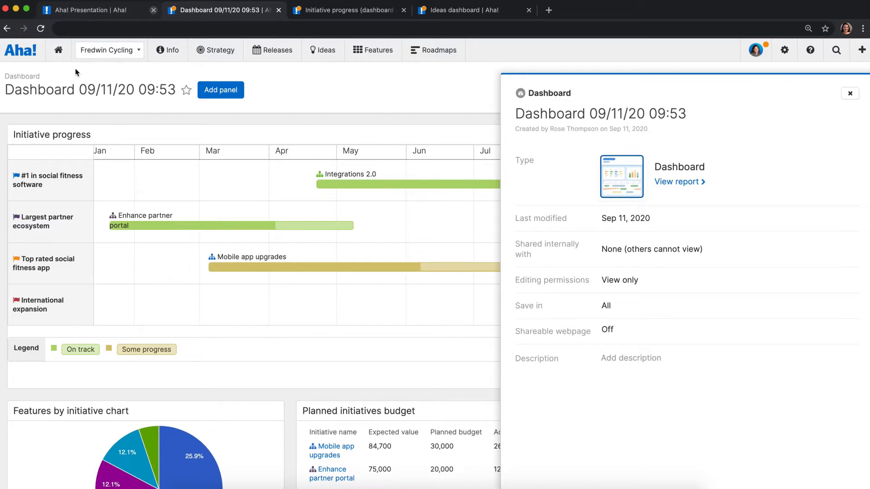
{"action": "left_click", "coordinate": [588, 117]}
{"action": "type", "text": "F"}
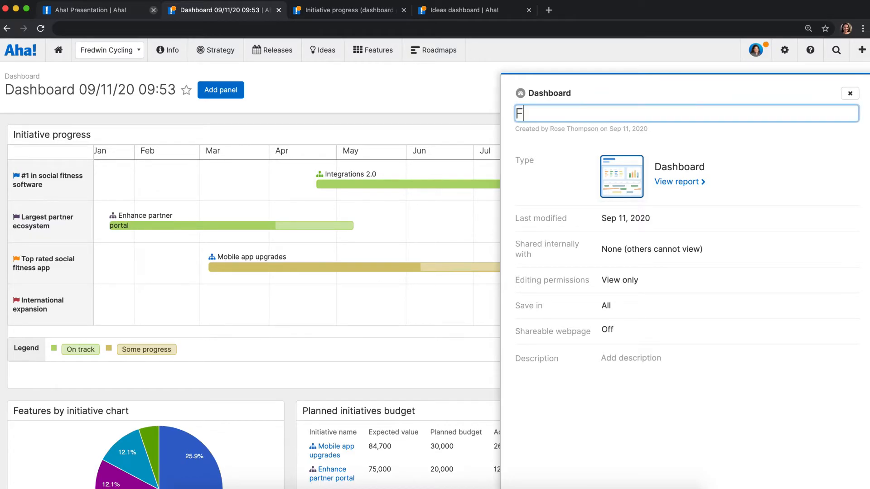
{"action": "type", "text": "redwin Cycling strateg"}
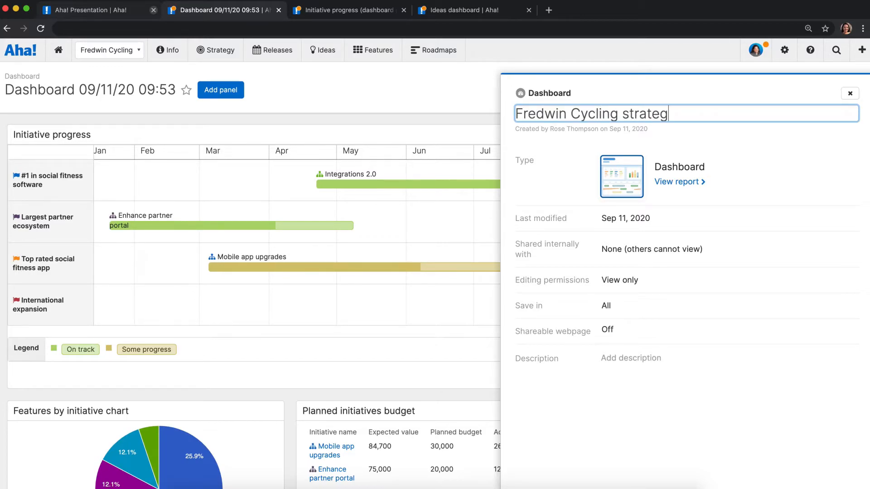
{"action": "type", "text": "ic dashboard"}
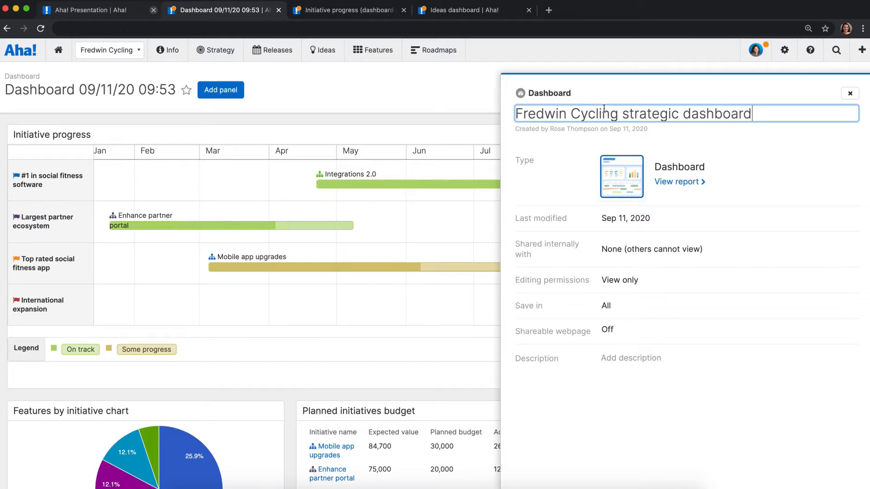
{"action": "left_click", "coordinate": [652, 91]}
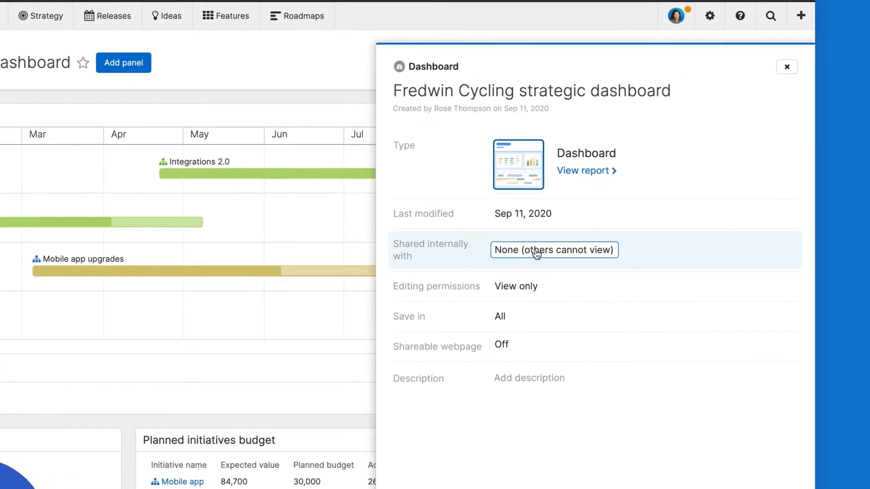
Share the dashboard internally with Fredwin Technologies and all its workspaces, and check the available sharing and export options.
{"action": "left_click", "coordinate": [531, 253]}
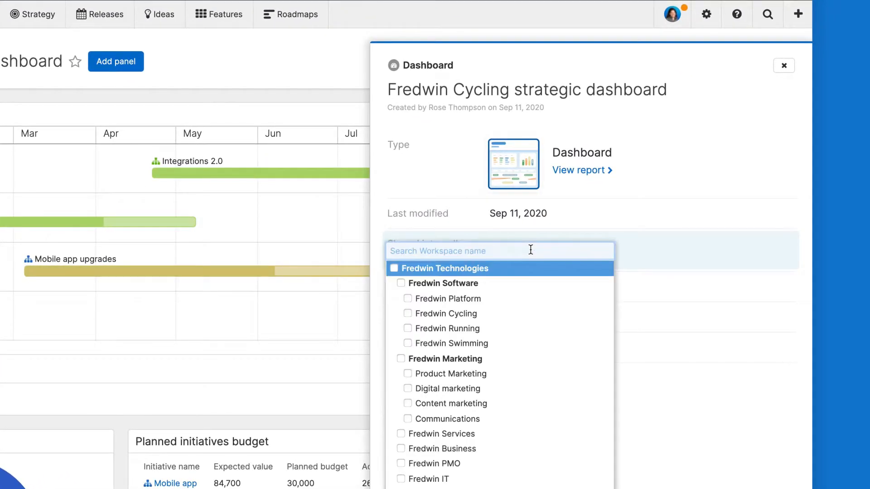
{"action": "left_click", "coordinate": [432, 270]}
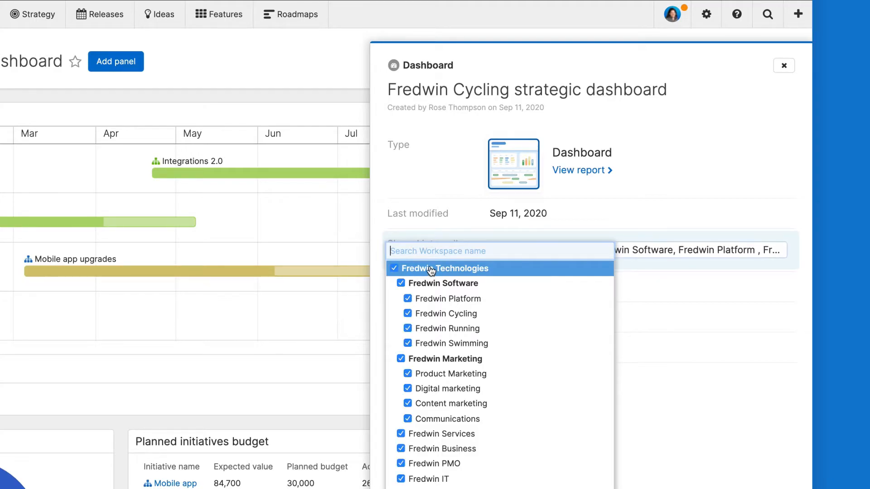
{"action": "left_click", "coordinate": [459, 225]}
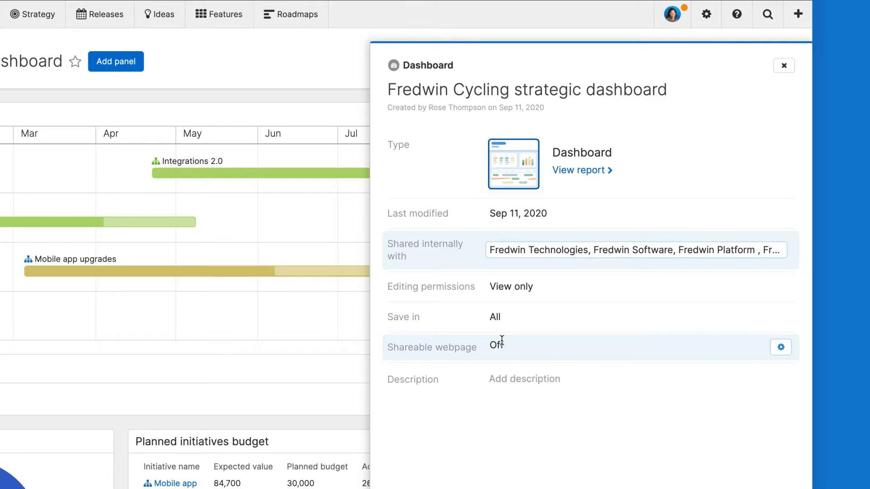
{"action": "left_click", "coordinate": [314, 71]}
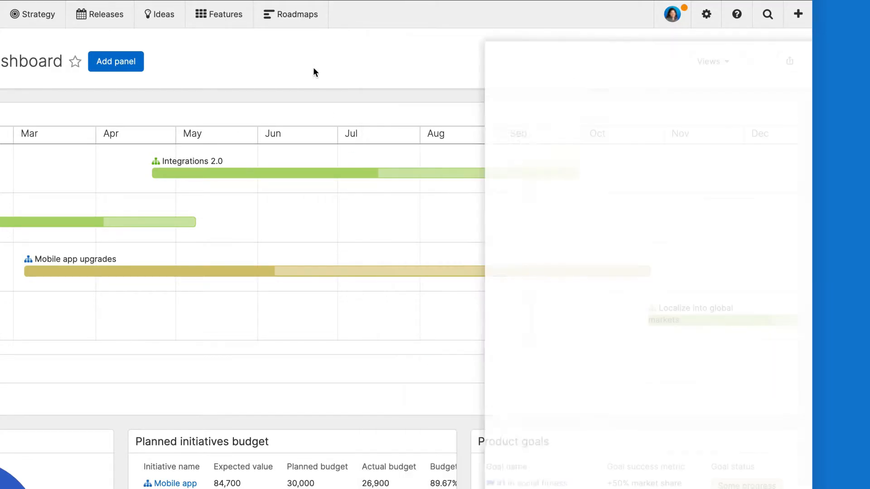
{"action": "left_click", "coordinate": [789, 61]}
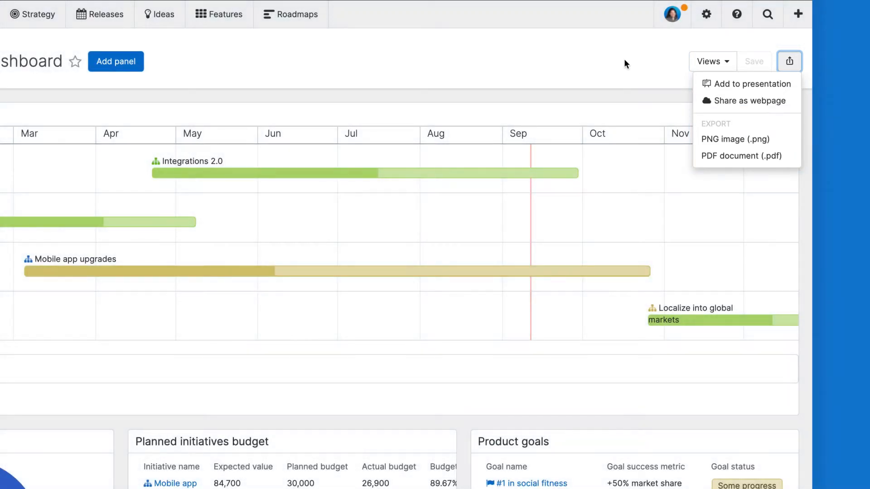
{"action": "left_click", "coordinate": [623, 59]}
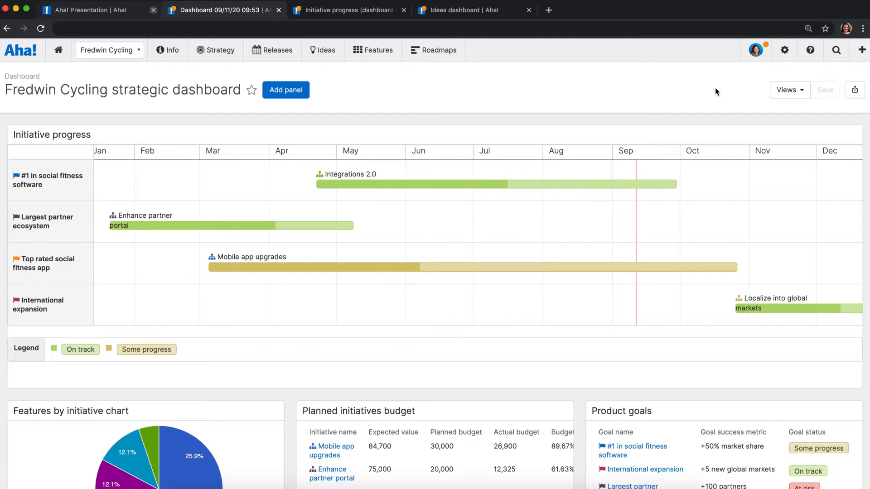
Open the Fredwin Cycling feature delivery dashboard from the list of saved dashboards.
{"action": "mouse_move", "coordinate": [422, 60]}
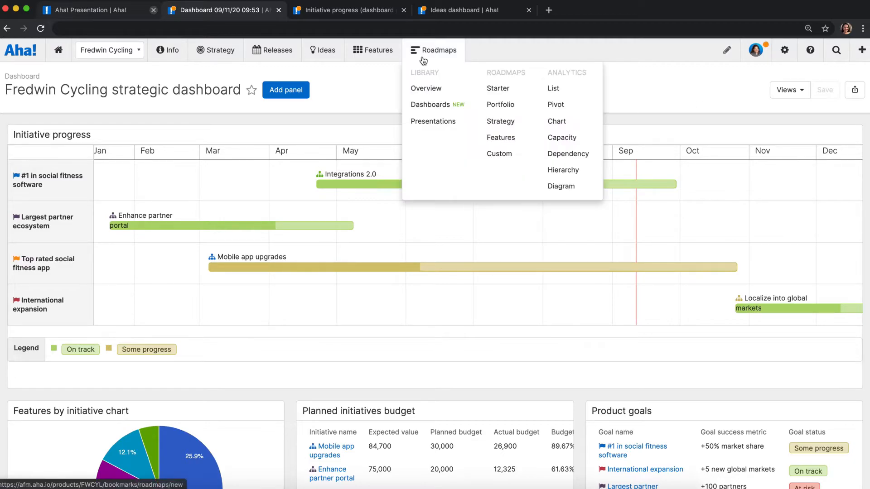
{"action": "left_click", "coordinate": [428, 105]}
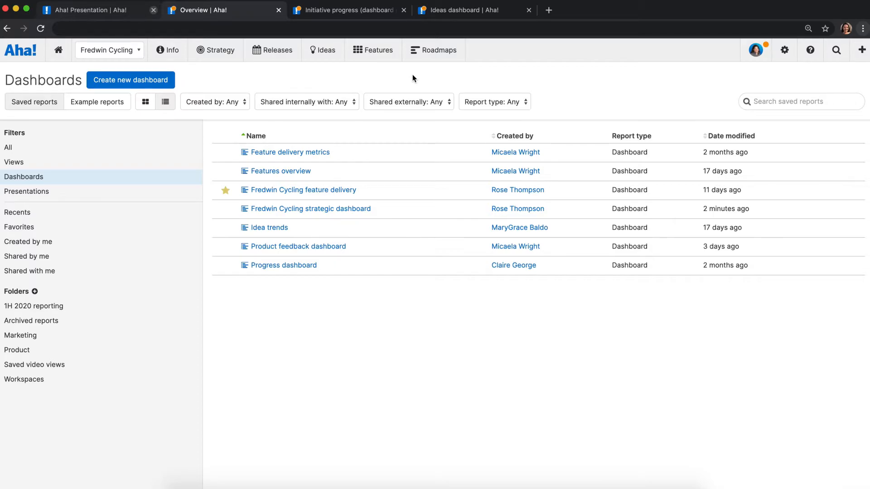
{"action": "left_click", "coordinate": [344, 190]}
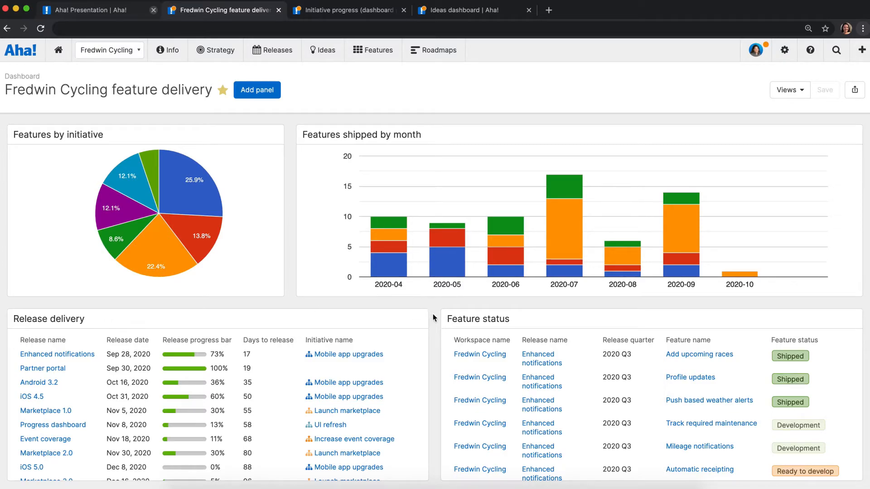
View the details of the Add upcoming races feature, close them and look through the Feature status panel.
{"action": "scroll", "coordinate": [434, 313], "scroll_direction": "down", "scroll_amount": 1}
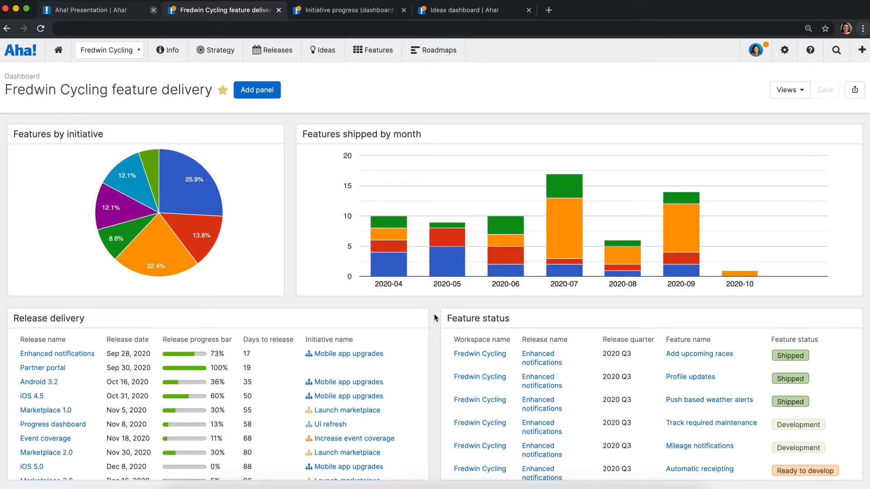
{"action": "left_click", "coordinate": [678, 353]}
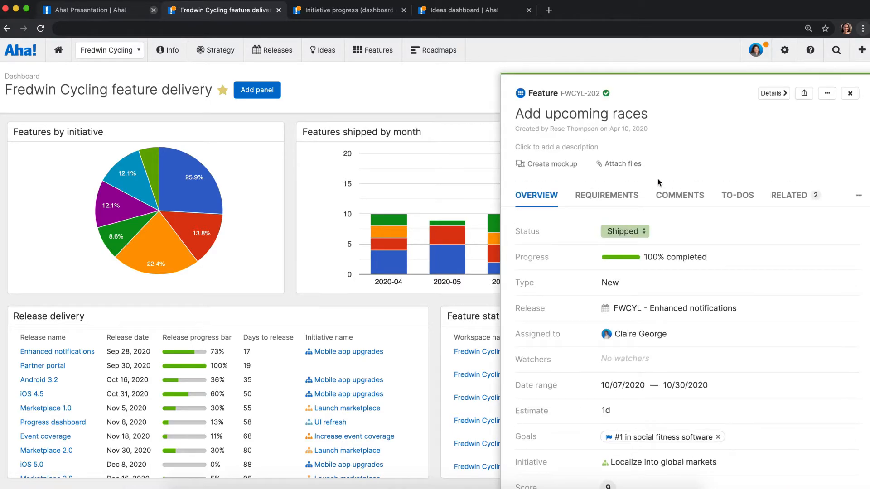
{"action": "left_click", "coordinate": [850, 93]}
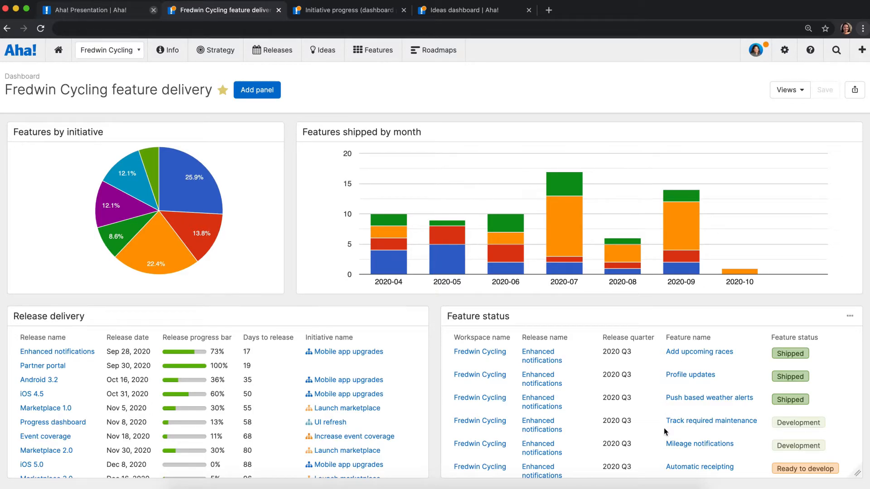
{"action": "scroll", "coordinate": [664, 428], "scroll_direction": "down", "scroll_amount": 5}
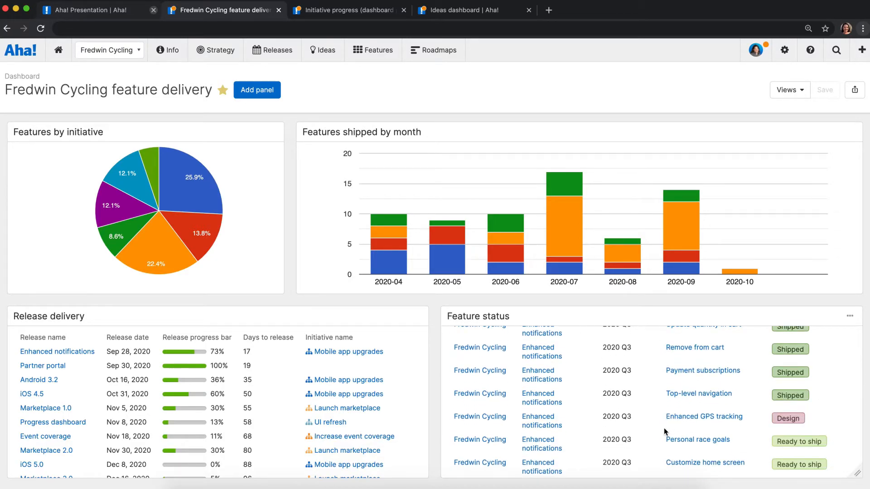
{"action": "scroll", "coordinate": [664, 428], "scroll_direction": "up", "scroll_amount": 5}
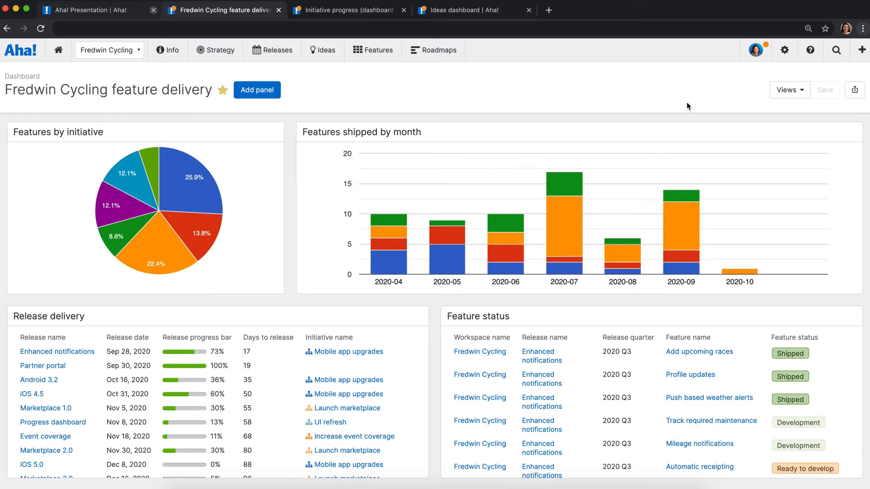
Open the dashboard's webpage sharing settings, switch the shareable webpage off and turn it back on.
{"action": "left_click", "coordinate": [855, 90]}
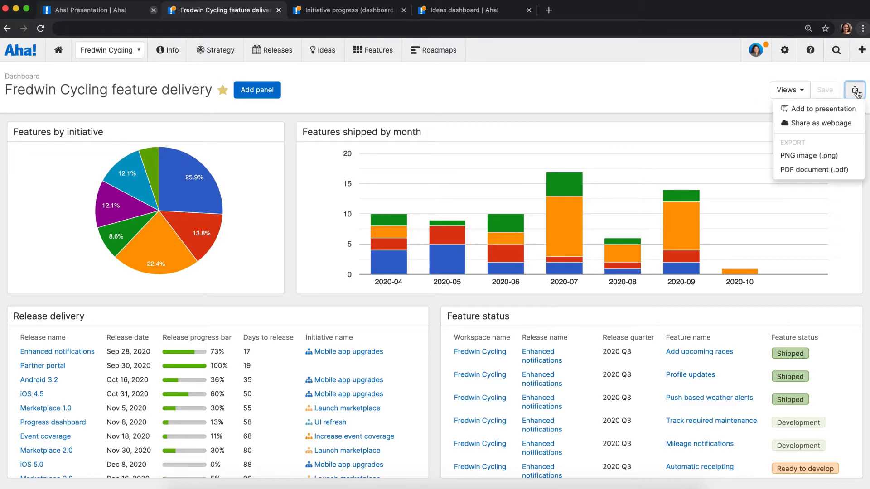
{"action": "left_click", "coordinate": [828, 124]}
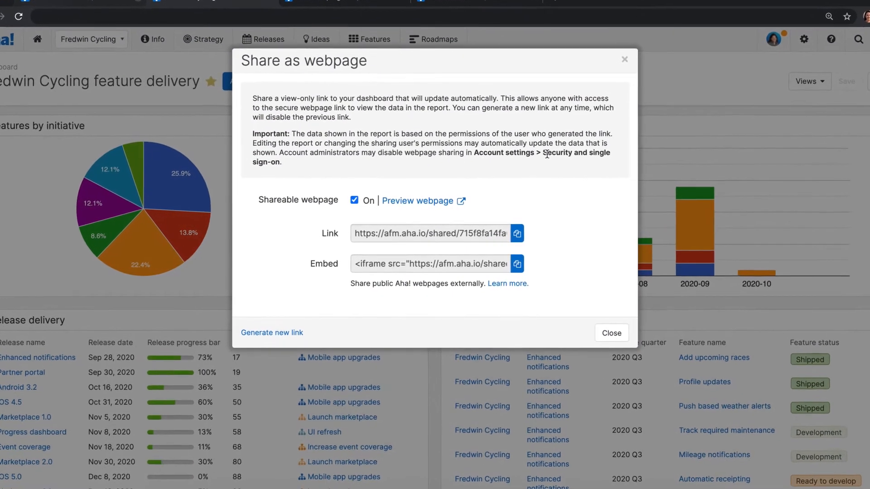
{"action": "left_click", "coordinate": [353, 200]}
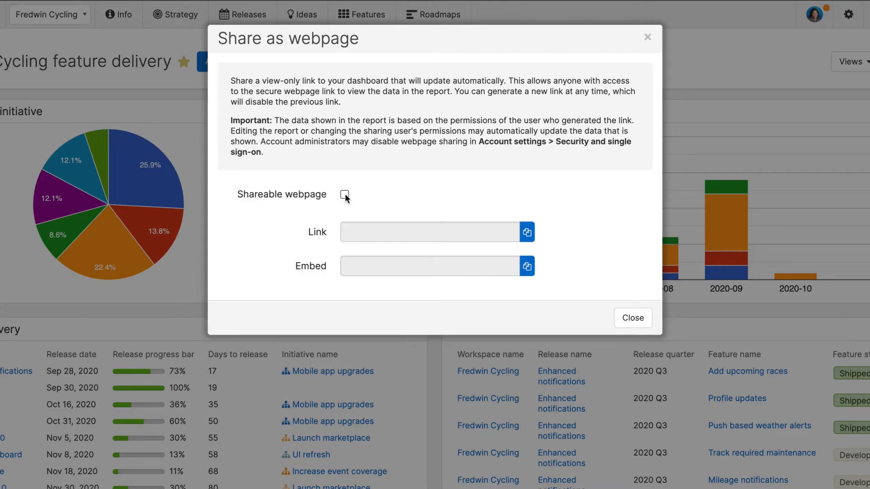
{"action": "left_click", "coordinate": [344, 194]}
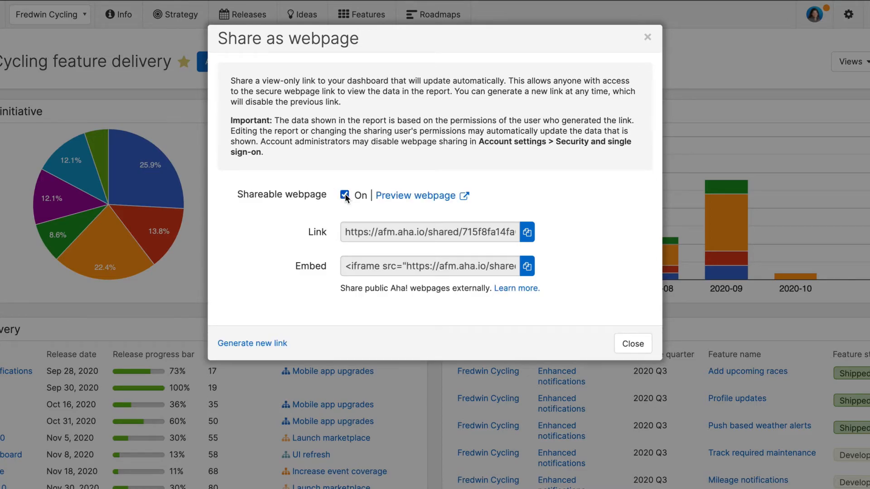
Preview the shared webpage, examine its Release delivery table and Features by initiative chart, and return to the dashboard, closing the sharing settings.
{"action": "left_click", "coordinate": [411, 195]}
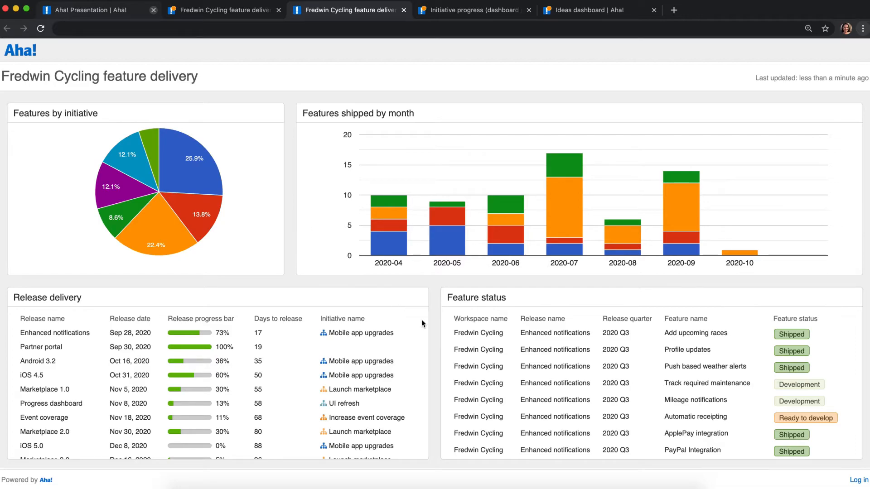
{"action": "scroll", "coordinate": [393, 372], "scroll_direction": "down", "scroll_amount": 2}
{"action": "scroll", "coordinate": [392, 371], "scroll_direction": "up", "scroll_amount": 2}
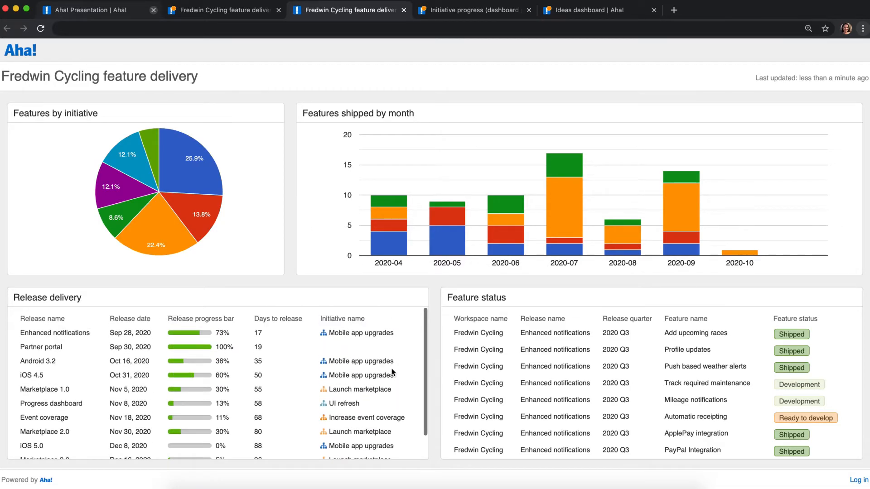
{"action": "scroll", "coordinate": [517, 396], "scroll_direction": "down", "scroll_amount": 2}
{"action": "scroll", "coordinate": [516, 396], "scroll_direction": "up", "scroll_amount": 2}
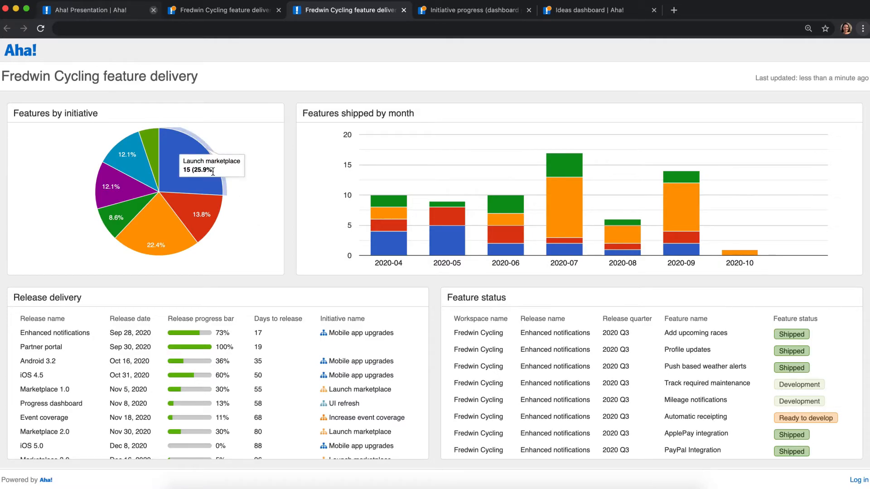
{"action": "mouse_move", "coordinate": [214, 207]}
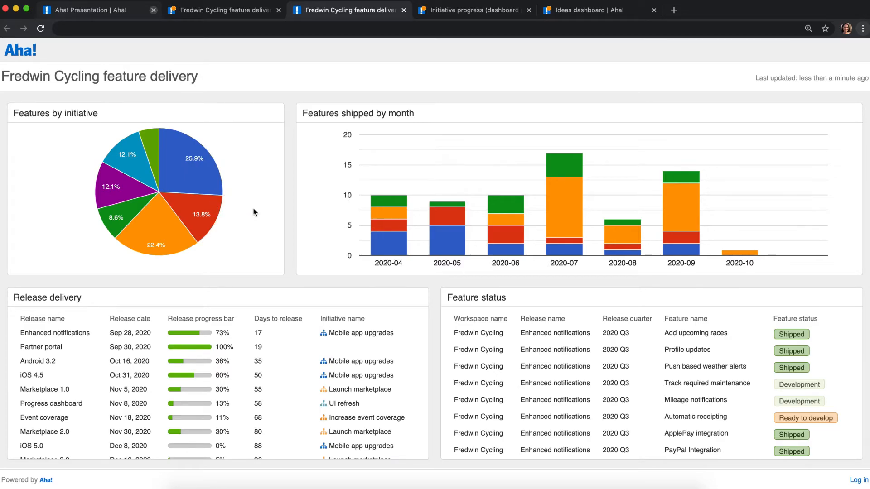
{"action": "left_click", "coordinate": [239, 13]}
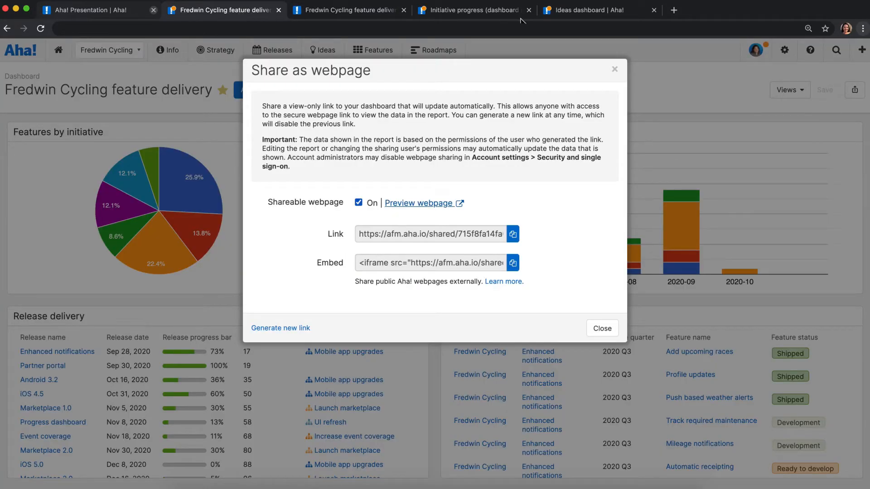
{"action": "left_click", "coordinate": [615, 70]}
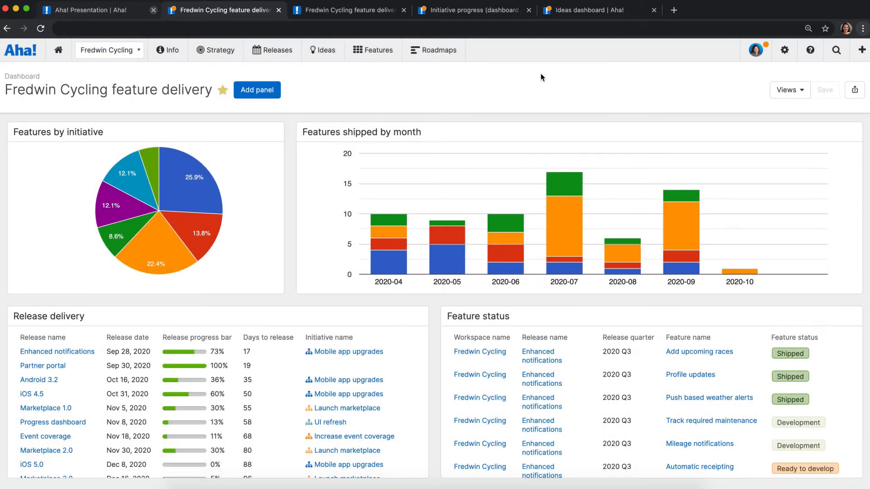
Show the legend in the Features by initiative panel and update the panel.
{"action": "left_click", "coordinate": [271, 136]}
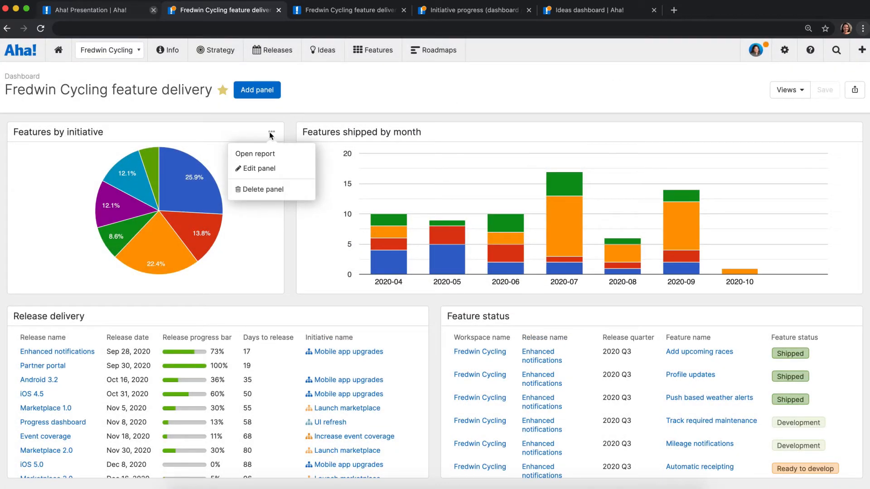
{"action": "left_click", "coordinate": [259, 169]}
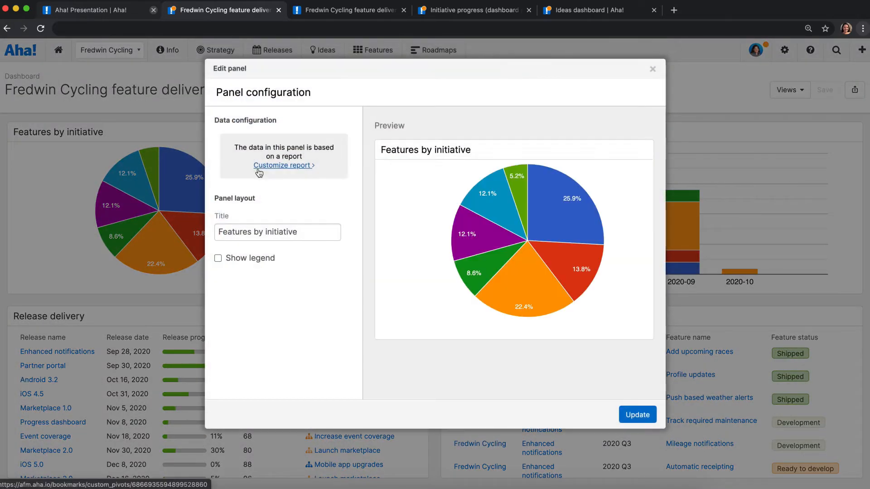
{"action": "left_click", "coordinate": [238, 259]}
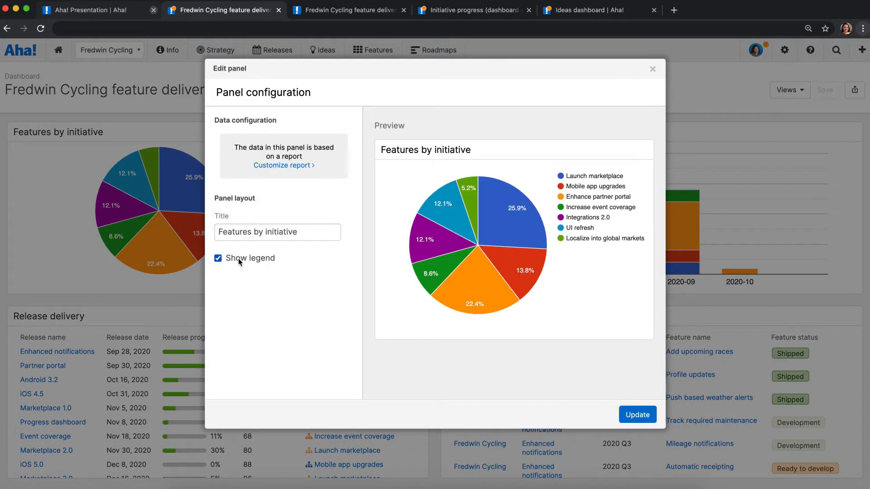
{"action": "left_click", "coordinate": [630, 415]}
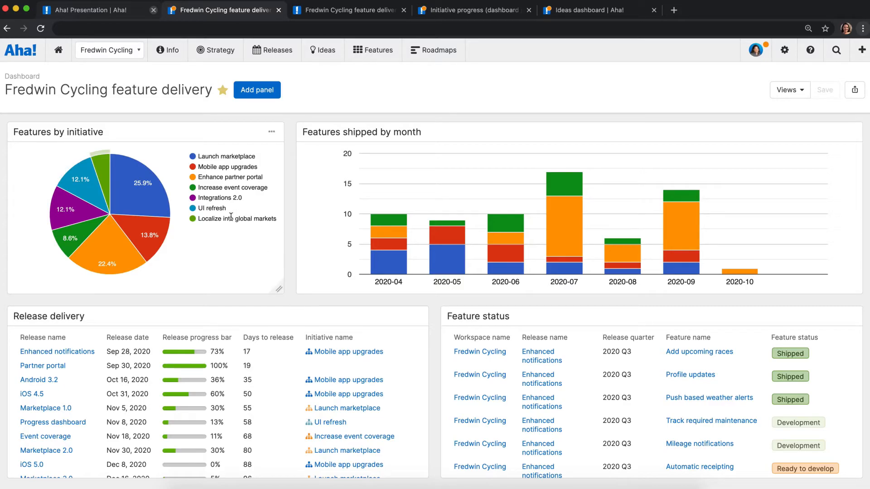
{"action": "mouse_move", "coordinate": [160, 218]}
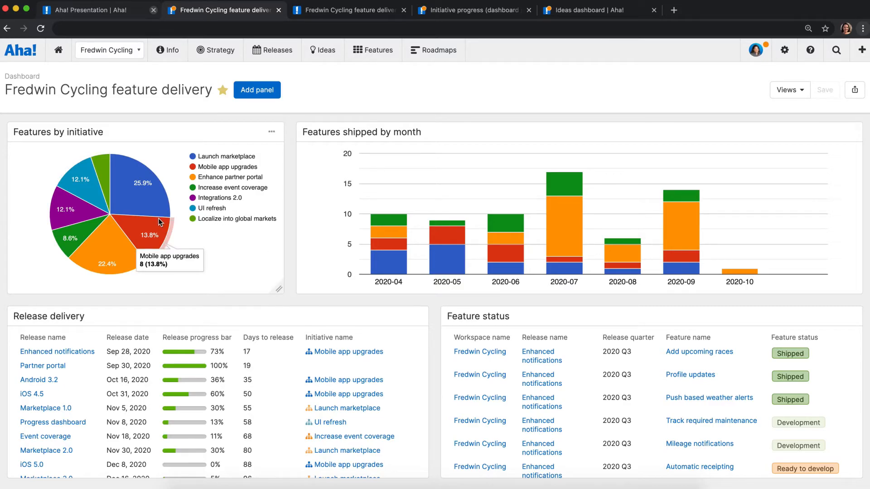
Reload the shared webpage of the feature delivery dashboard to load the panel change.
{"action": "left_click", "coordinate": [327, 10]}
{"action": "left_click", "coordinate": [41, 29]}
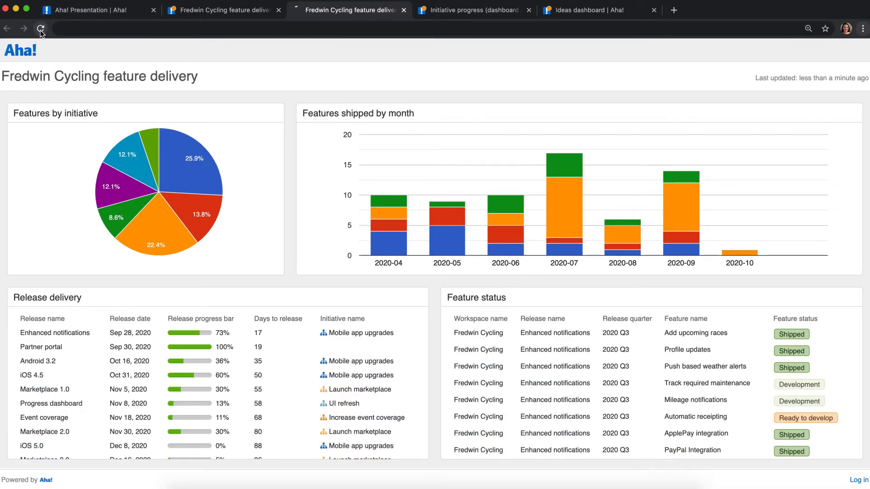
Close the shared webpage and add the feature delivery dashboard to a new presentation named Fredwin Presentation 09/11/20 10:10.
{"action": "key", "text": "super+w"}
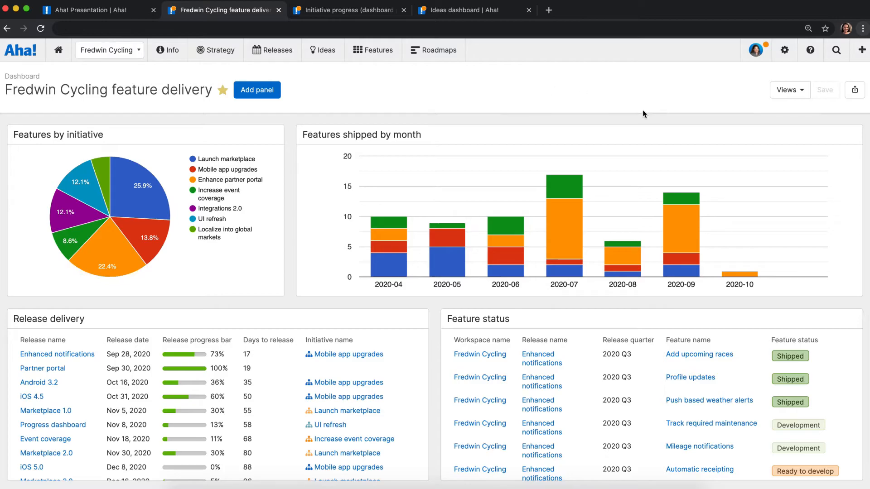
{"action": "left_click", "coordinate": [853, 90]}
{"action": "left_click", "coordinate": [821, 108]}
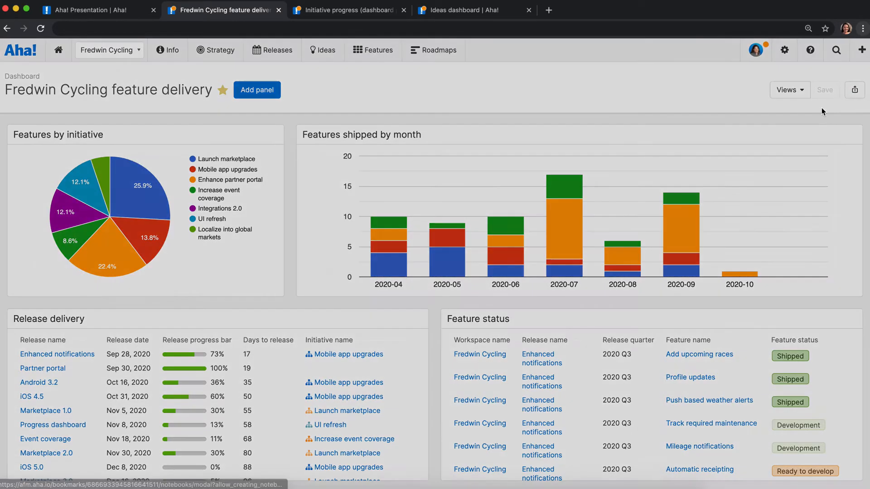
{"action": "left_click", "coordinate": [521, 99]}
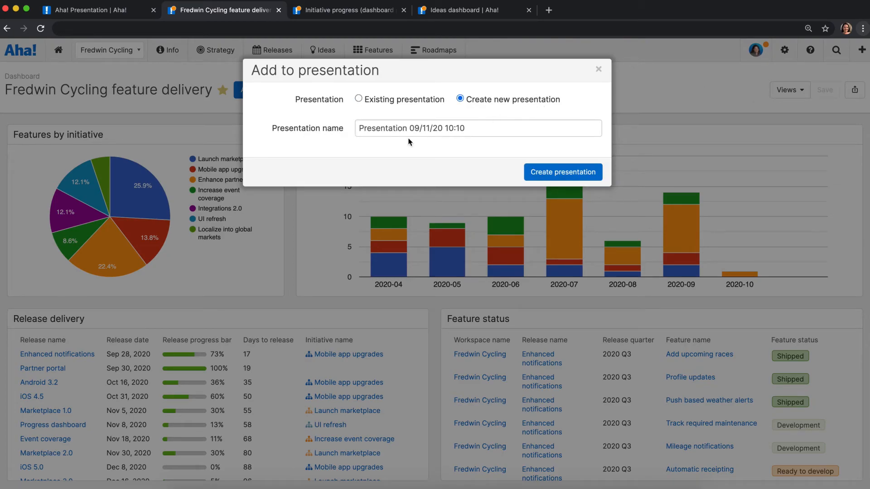
{"action": "left_click", "coordinate": [362, 129]}
{"action": "type", "text": "Fredwin"}
{"action": "left_click", "coordinate": [560, 176]}
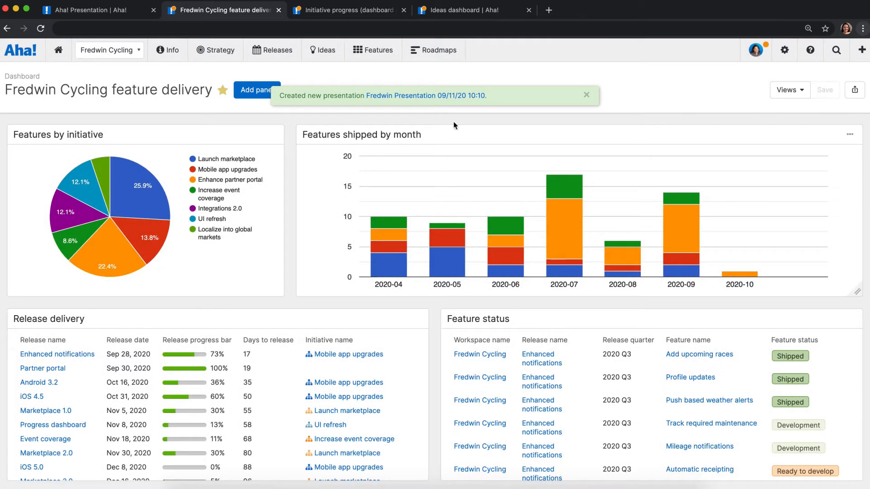
Open the new presentation and set the update frequency of the dashboard view on slide 2 to Live update.
{"action": "left_click", "coordinate": [454, 96]}
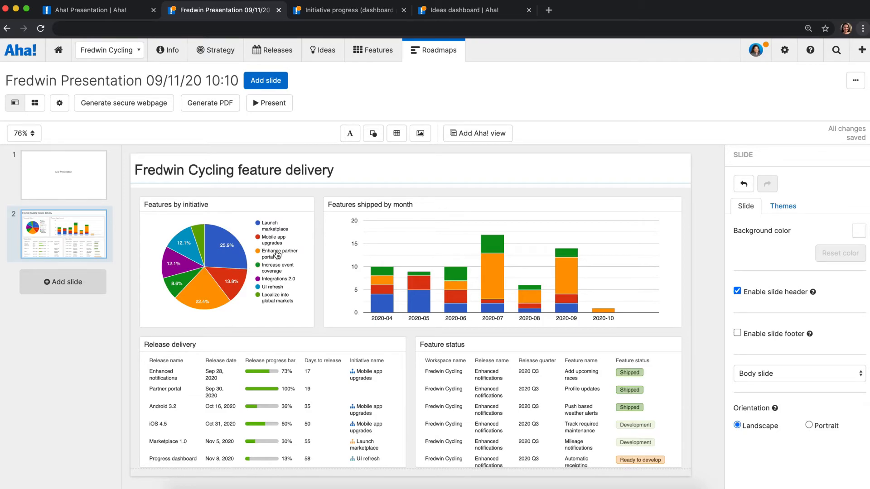
{"action": "left_click", "coordinate": [537, 296]}
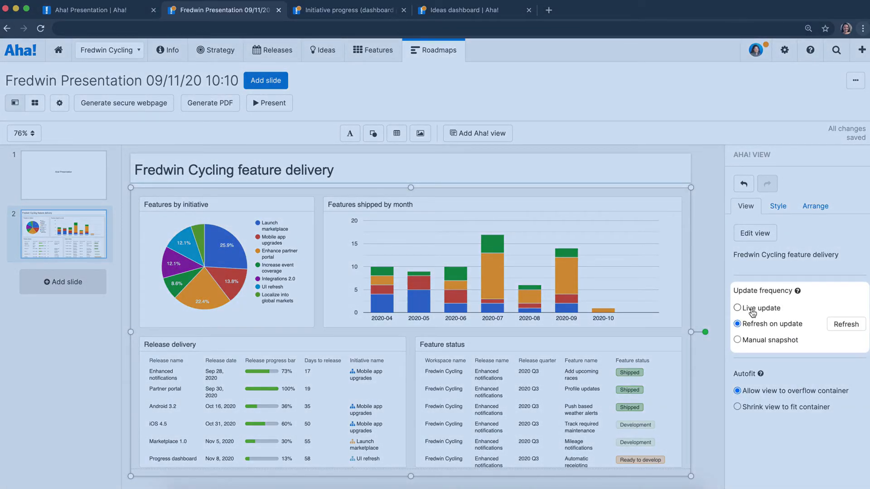
{"action": "left_click", "coordinate": [758, 313]}
{"action": "left_click", "coordinate": [758, 324]}
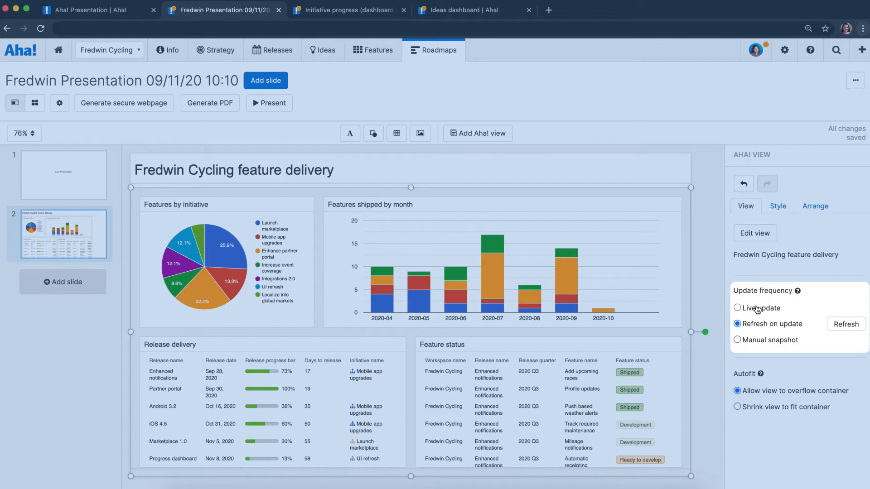
{"action": "left_click", "coordinate": [757, 309]}
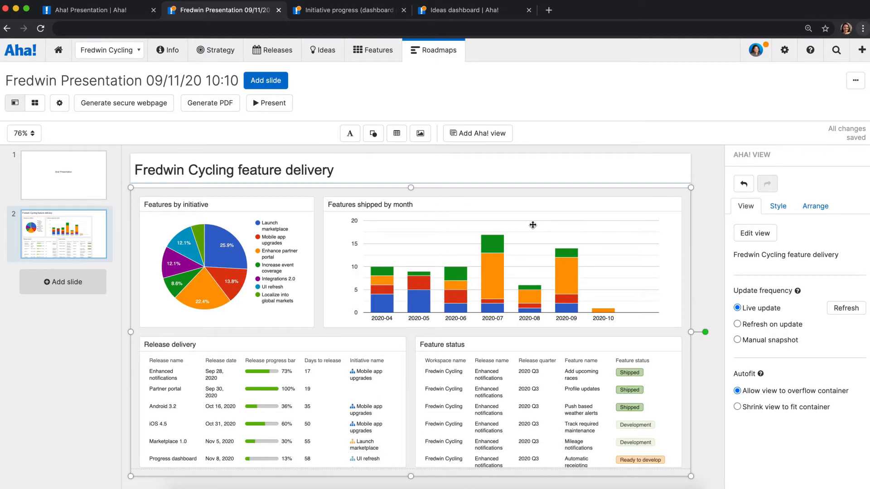
Enlarge the dashboard view on slide 2 by extending its lower edge slightly downward.
{"action": "scroll", "coordinate": [501, 352], "scroll_direction": "down", "scroll_amount": 1}
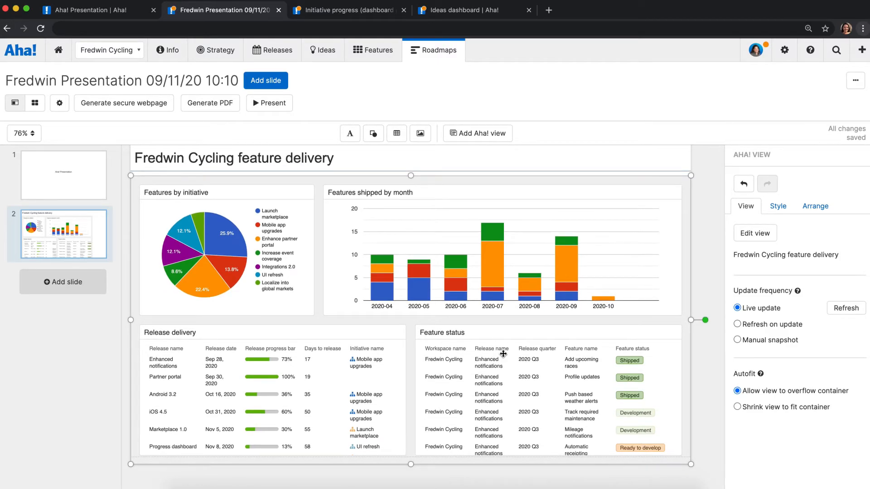
{"action": "scroll", "coordinate": [502, 353], "scroll_direction": "up", "scroll_amount": 1}
{"action": "mouse_move", "coordinate": [410, 477]}
{"action": "left_mouse_down"}
{"action": "mouse_move", "coordinate": [411, 488]}
{"action": "mouse_move", "coordinate": [411, 481]}
{"action": "left_mouse_up"}
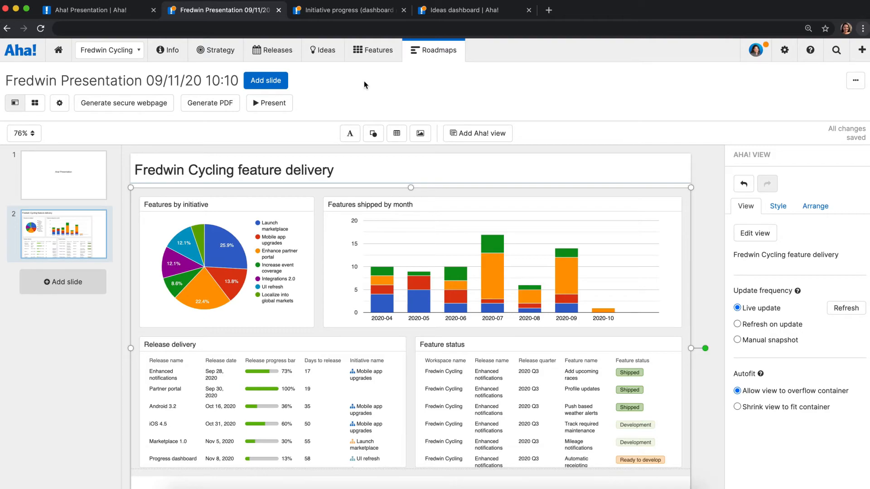
Switch to the Ideas dashboard and examine its status count, new ideas, SLA average, recently shipped and trending ideas panels.
{"action": "left_click", "coordinate": [462, 12]}
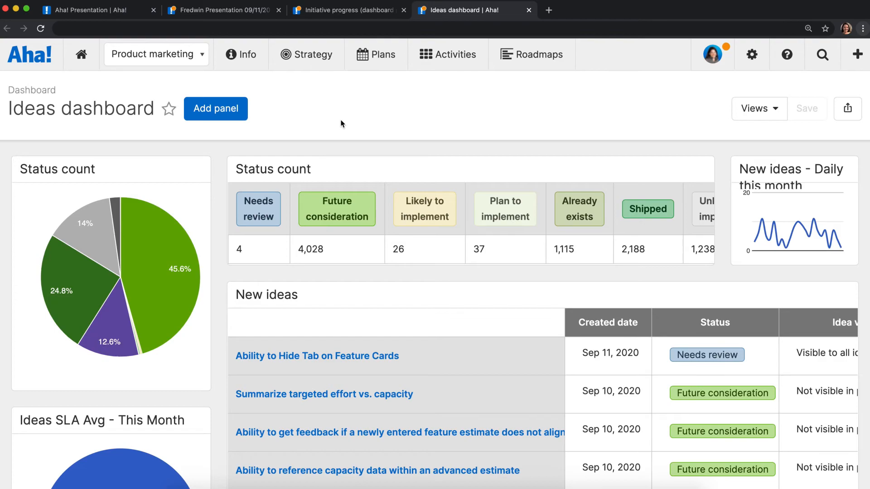
{"action": "scroll", "coordinate": [221, 385], "scroll_direction": "down", "scroll_amount": 3}
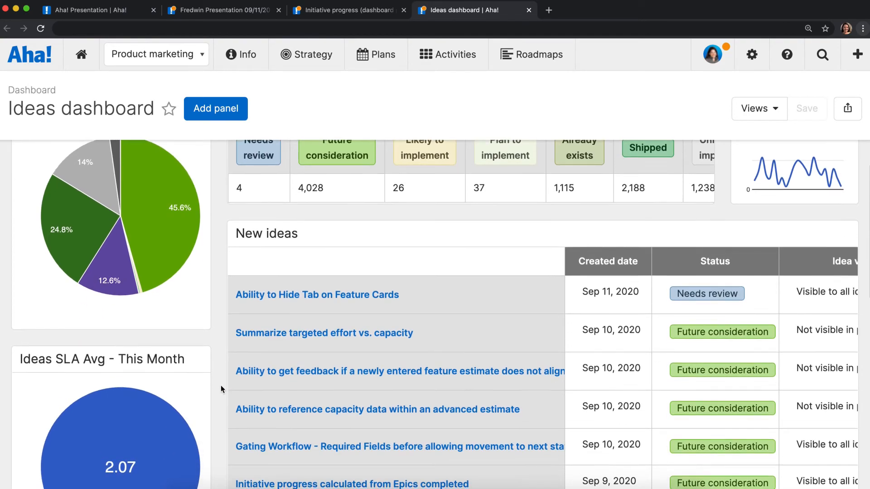
{"action": "mouse_move", "coordinate": [185, 401]}
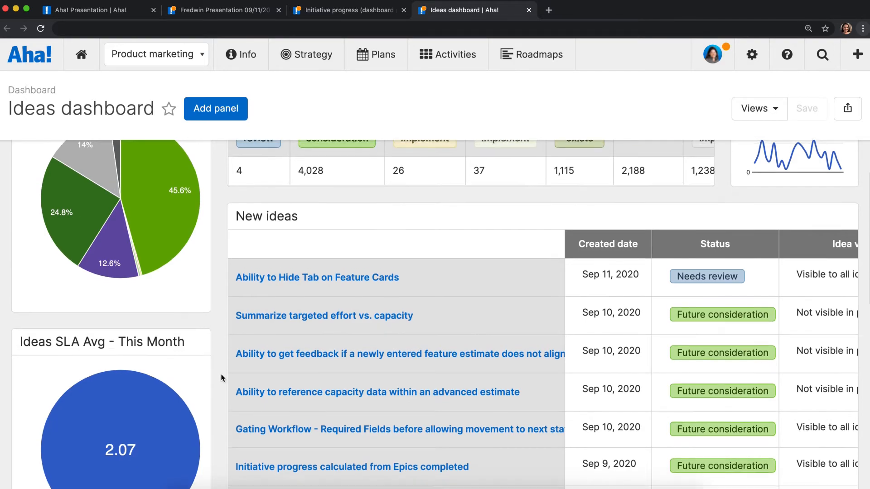
{"action": "scroll", "coordinate": [222, 375], "scroll_direction": "up", "scroll_amount": 3}
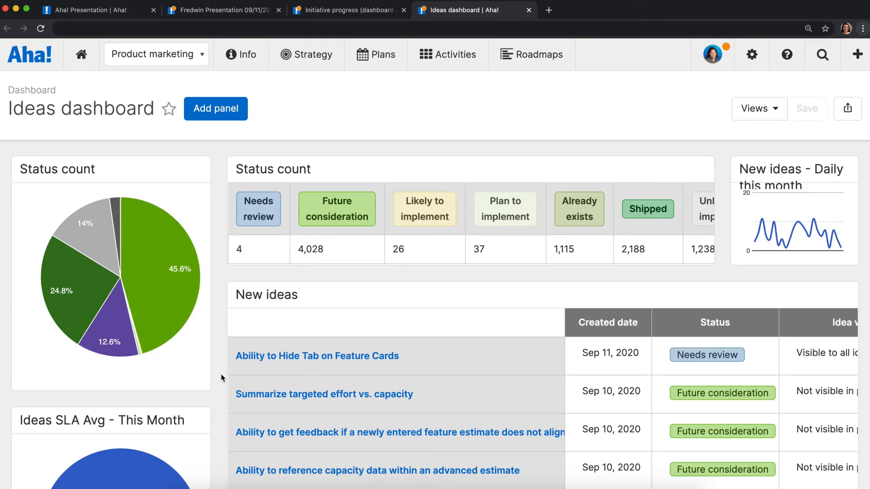
{"action": "scroll", "coordinate": [221, 374], "scroll_direction": "down", "scroll_amount": 8}
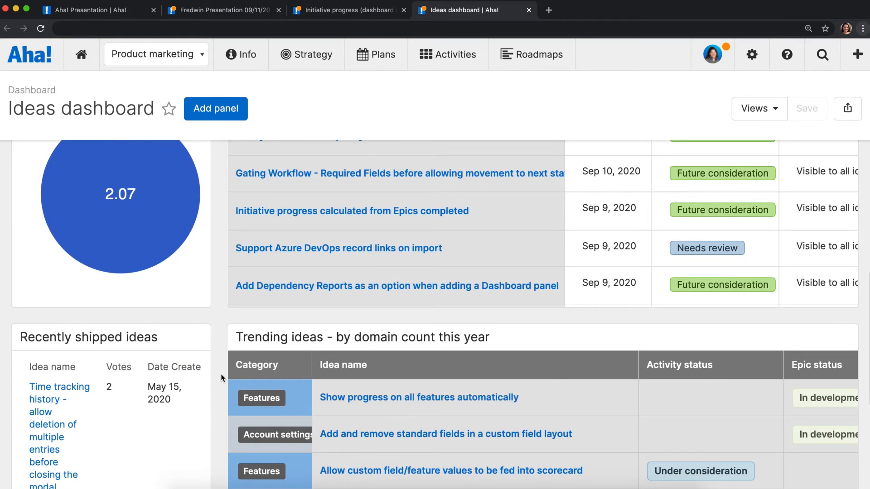
{"action": "scroll", "coordinate": [222, 374], "scroll_direction": "down", "scroll_amount": 2}
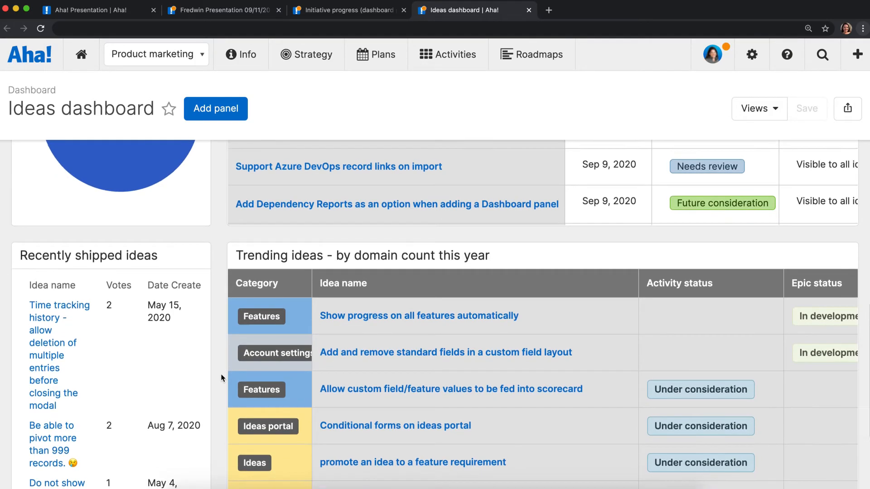
{"action": "scroll", "coordinate": [221, 373], "scroll_direction": "up", "scroll_amount": 10}
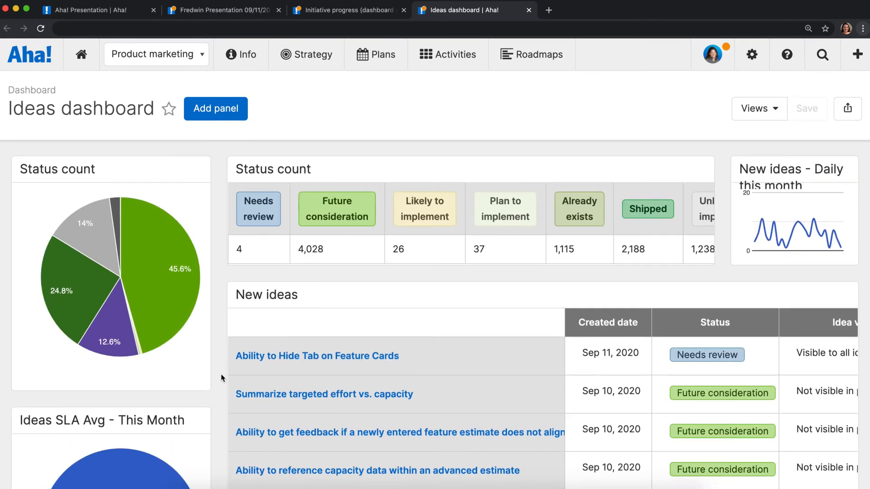
Open the report behind the Status count pie chart panel and bring up its style customization.
{"action": "mouse_move", "coordinate": [177, 310]}
{"action": "mouse_move", "coordinate": [195, 176]}
{"action": "left_click", "coordinate": [194, 170]}
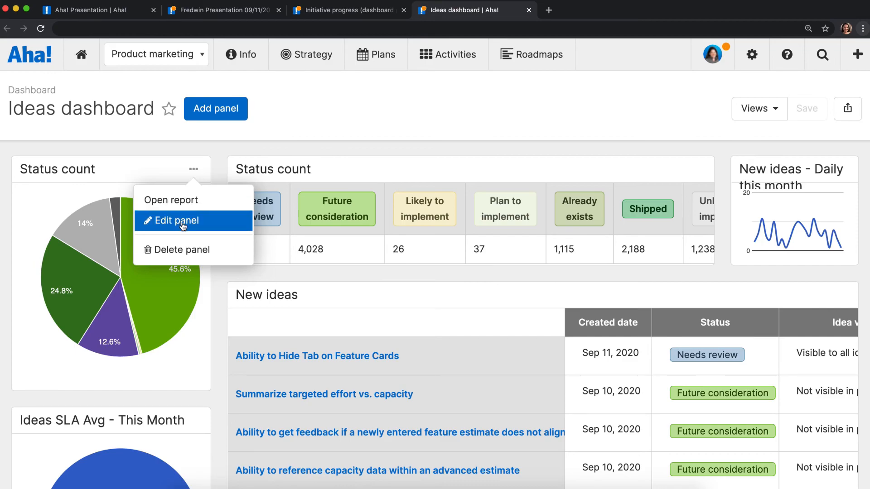
{"action": "left_click", "coordinate": [188, 202]}
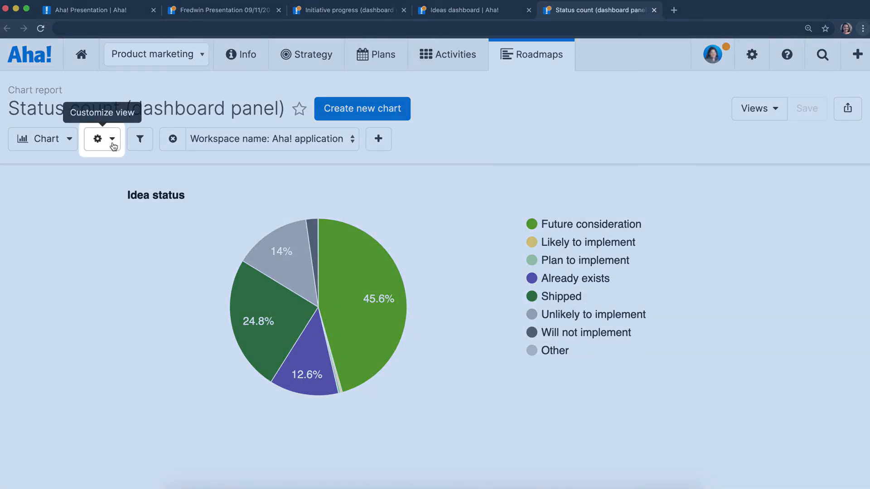
{"action": "left_click", "coordinate": [113, 146]}
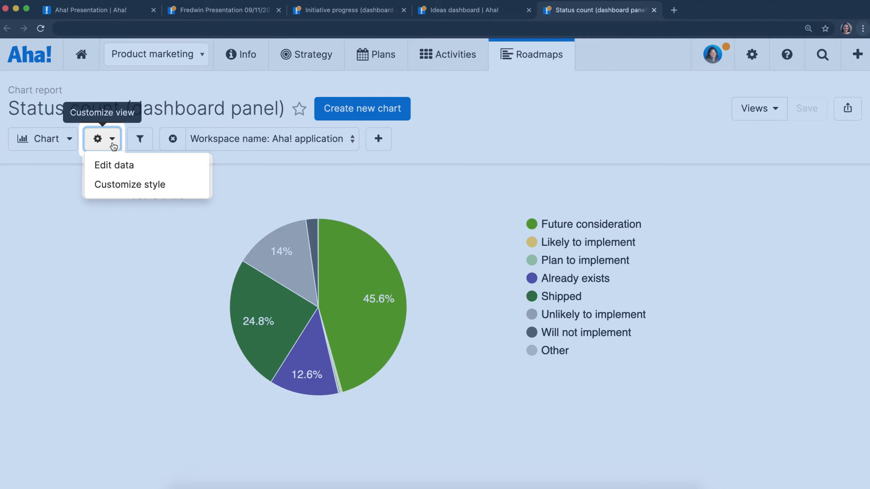
{"action": "left_click", "coordinate": [122, 190]}
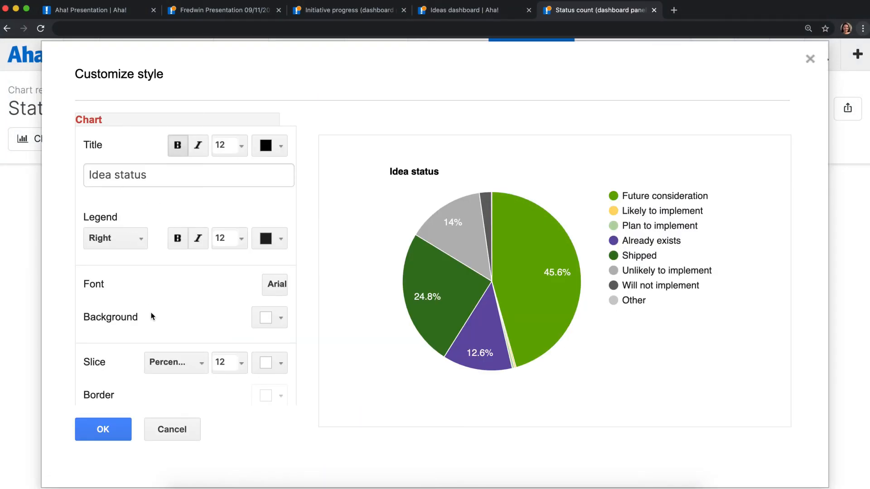
Review the chart style options and the color choices for the Already exists series, cancel the customization and return to the Ideas dashboard.
{"action": "scroll", "coordinate": [149, 310], "scroll_direction": "down", "scroll_amount": 3}
{"action": "scroll", "coordinate": [151, 320], "scroll_direction": "down", "scroll_amount": 2}
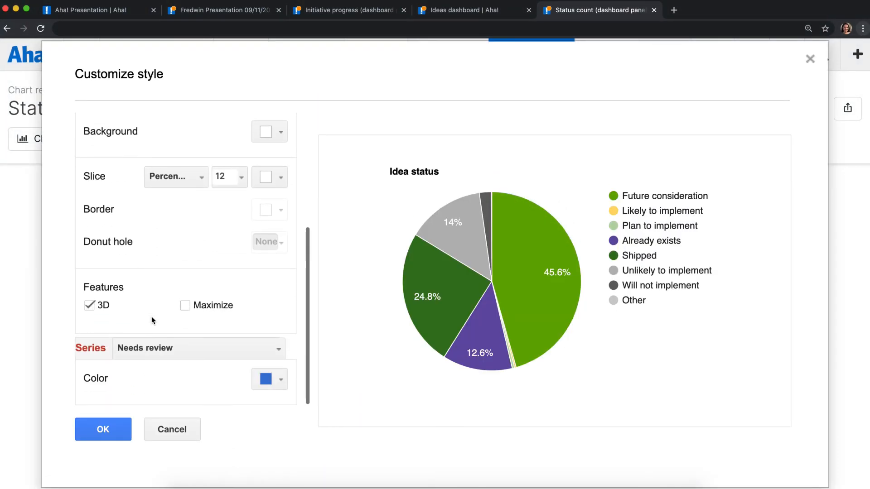
{"action": "left_click", "coordinate": [182, 348]}
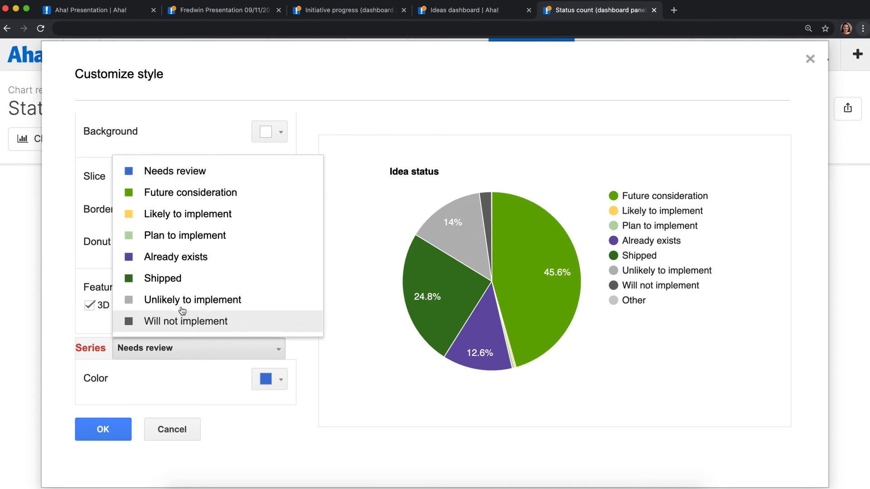
{"action": "left_click", "coordinate": [177, 266]}
{"action": "left_click", "coordinate": [282, 382]}
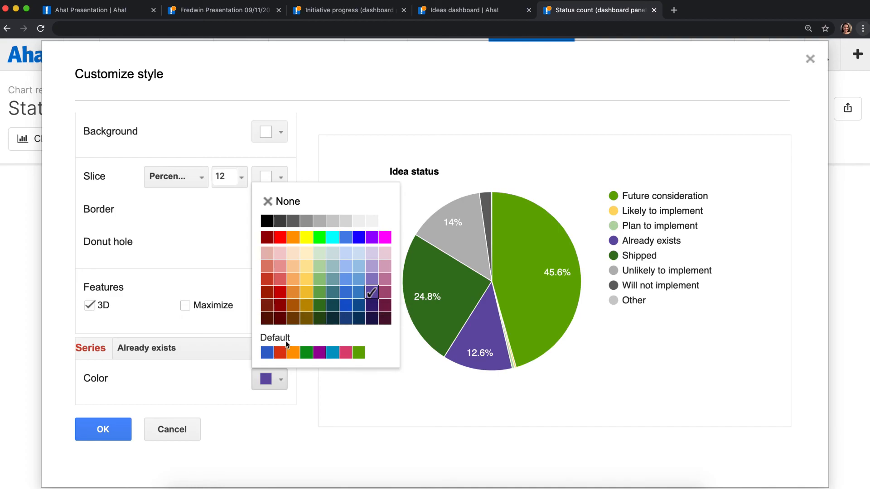
{"action": "left_click", "coordinate": [184, 383]}
{"action": "left_click", "coordinate": [162, 429]}
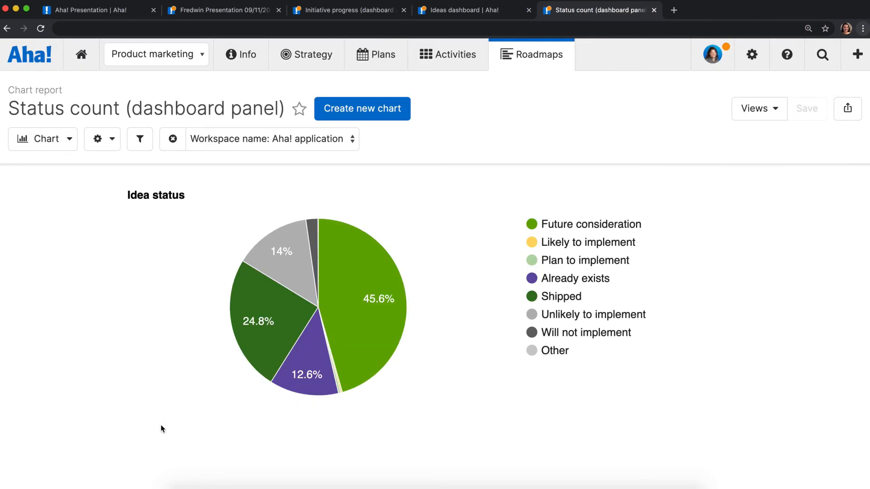
{"action": "left_click", "coordinate": [437, 15]}
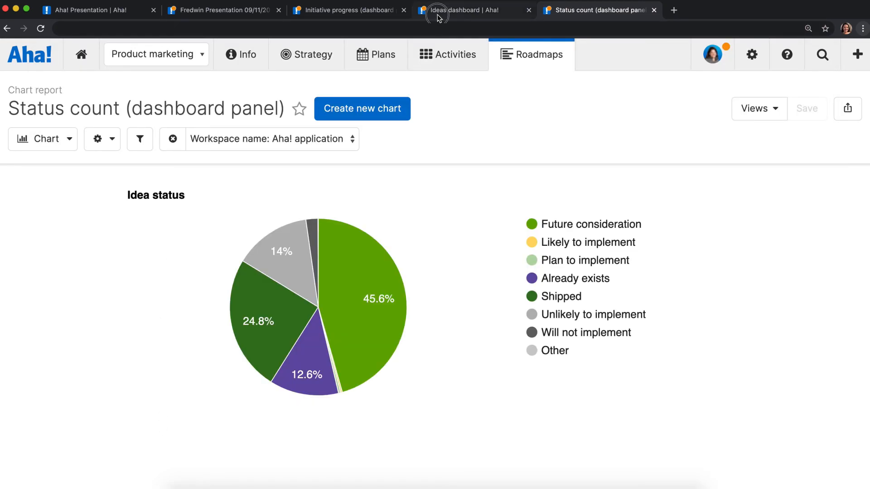